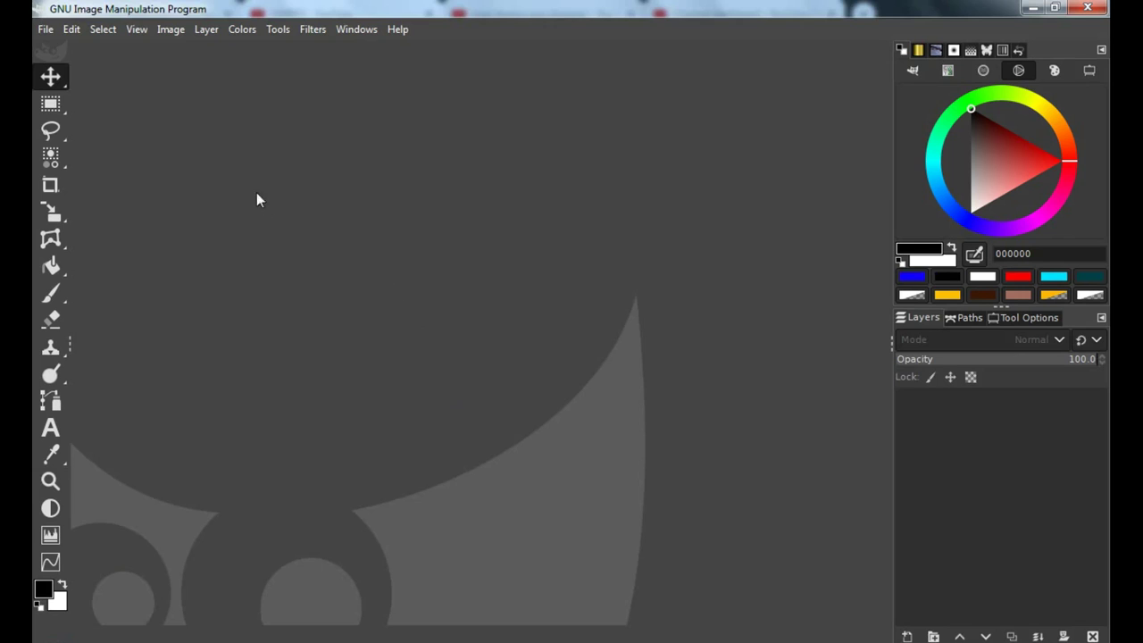
Create a new image from File > New, keeping width and height at 1500 px
{"action": "left_click", "coordinate": [43, 29]}
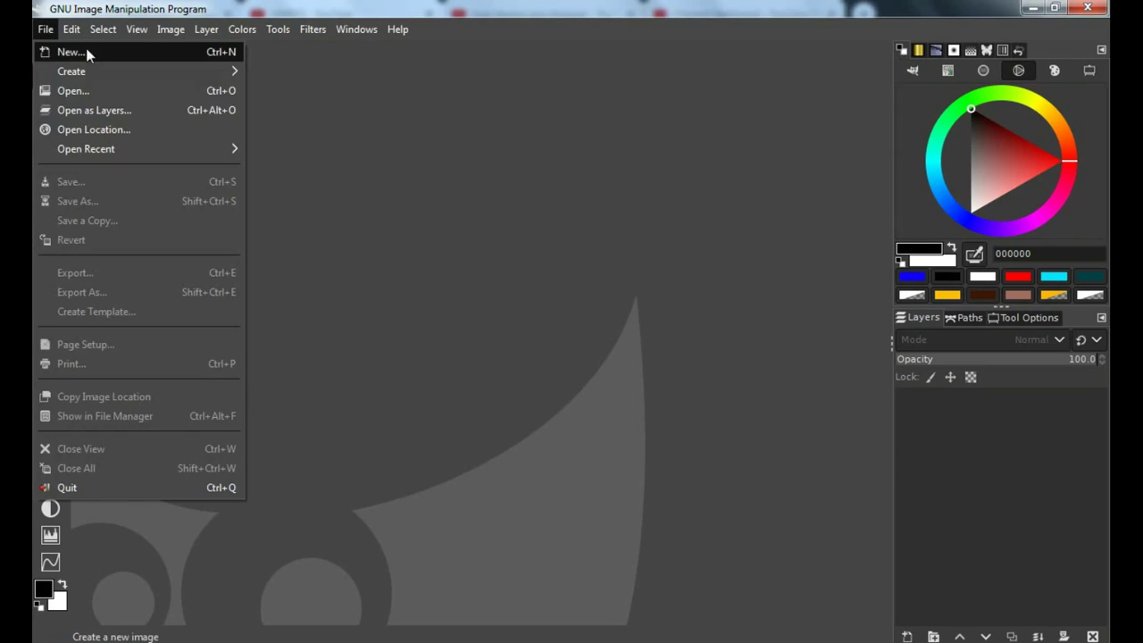
{"action": "left_click", "coordinate": [70, 52]}
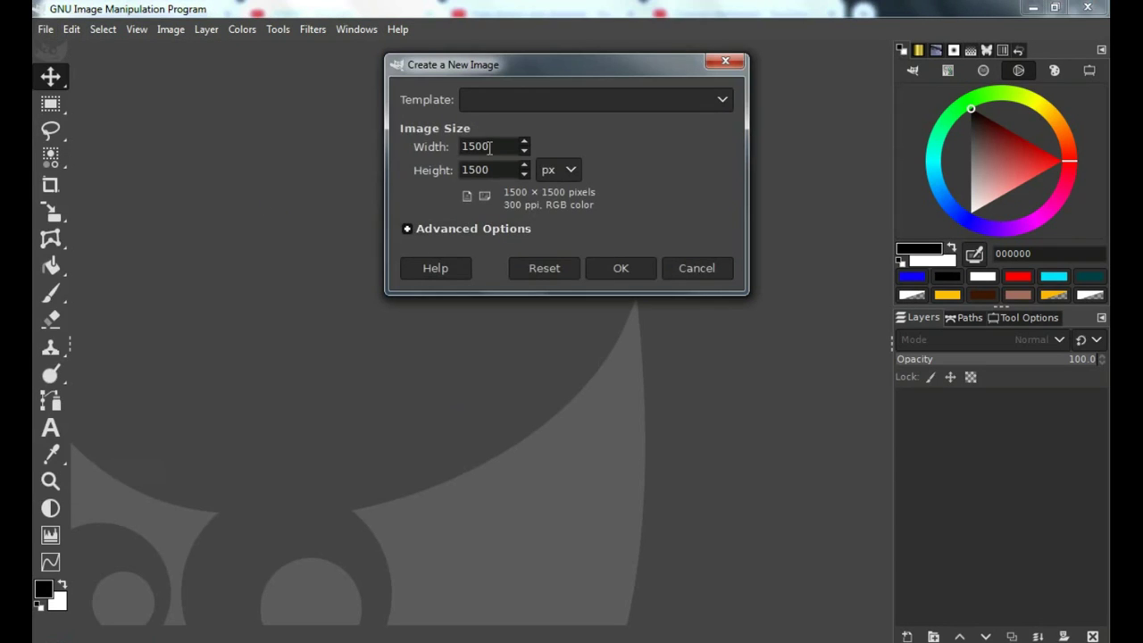
{"action": "left_click_drag", "start_coordinate": [489, 148], "coordinate": [434, 142]}
{"action": "left_click_drag", "start_coordinate": [491, 171], "coordinate": [436, 177]}
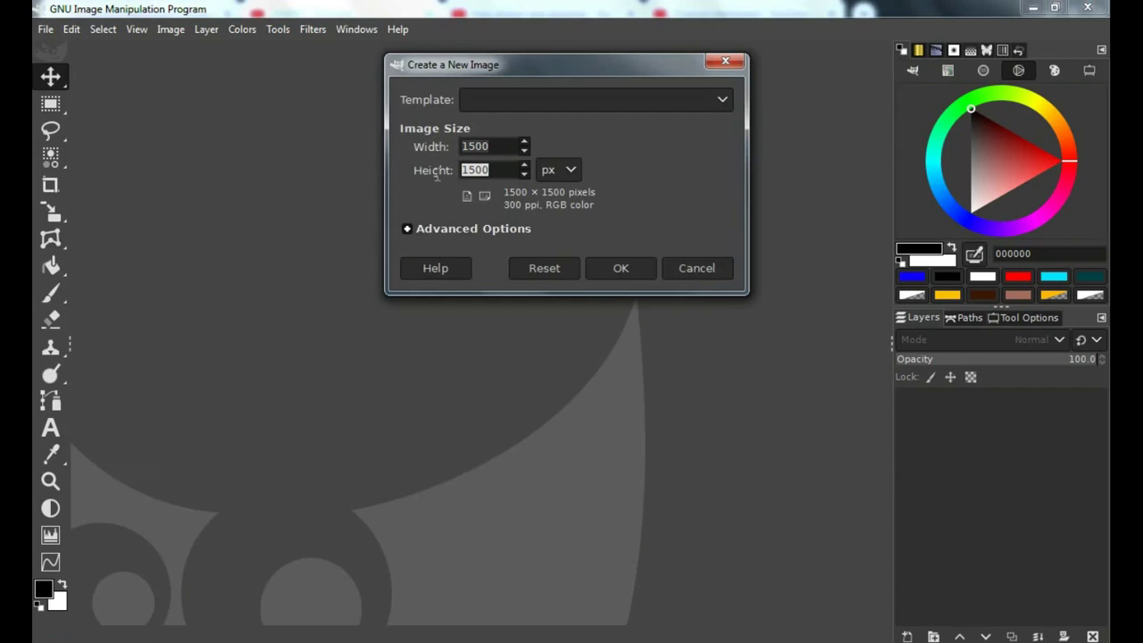
{"action": "left_click", "coordinate": [622, 269]}
{"action": "left_click_drag", "start_coordinate": [586, 275], "coordinate": [439, 282]}
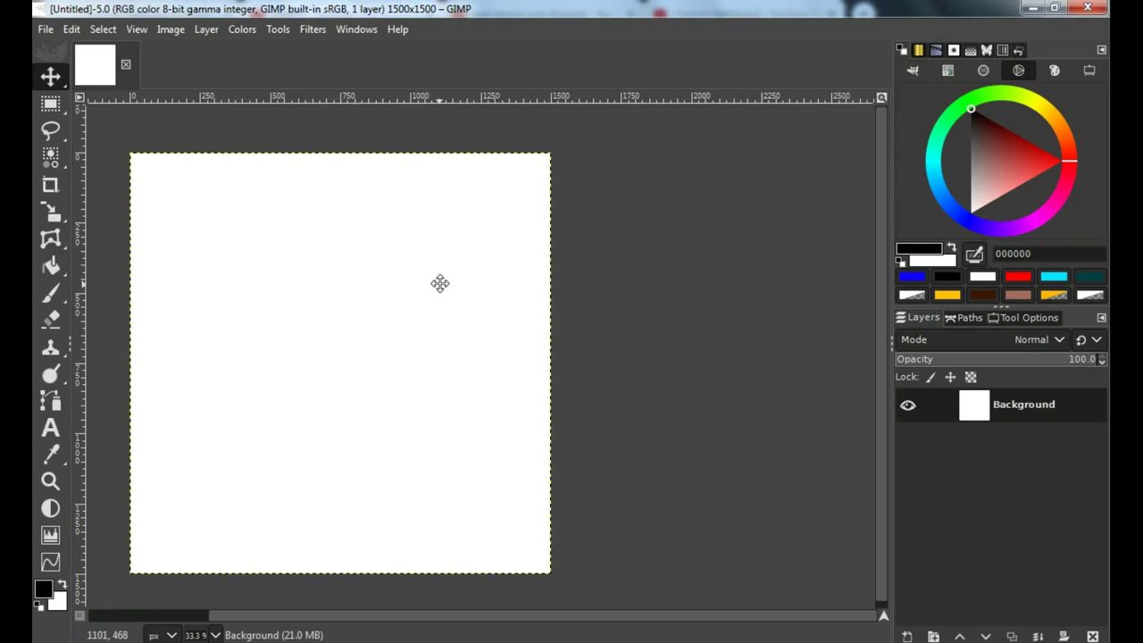
Launch Filters > Render > Gfig and move its dialog further right
{"action": "left_click", "coordinate": [303, 31]}
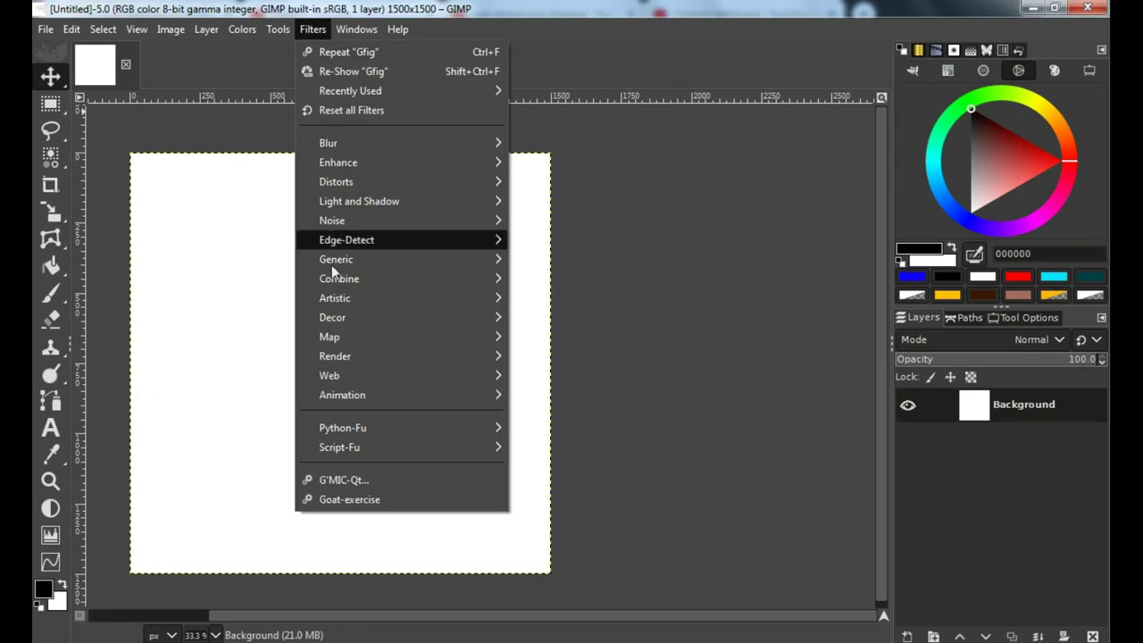
{"action": "mouse_move", "coordinate": [335, 356]}
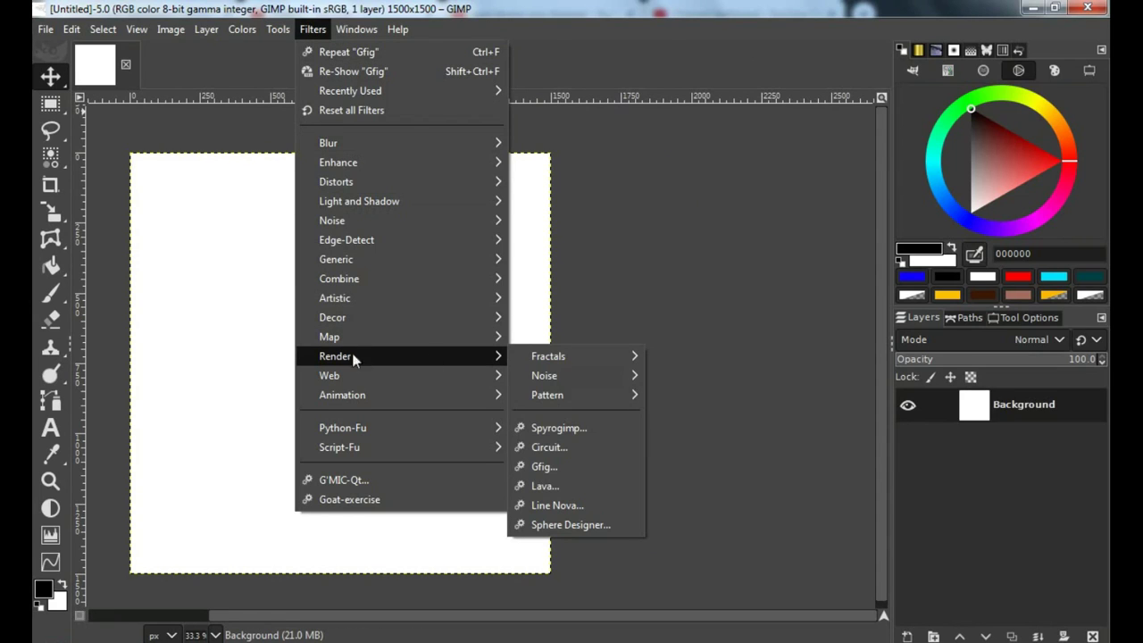
{"action": "left_click", "coordinate": [552, 467]}
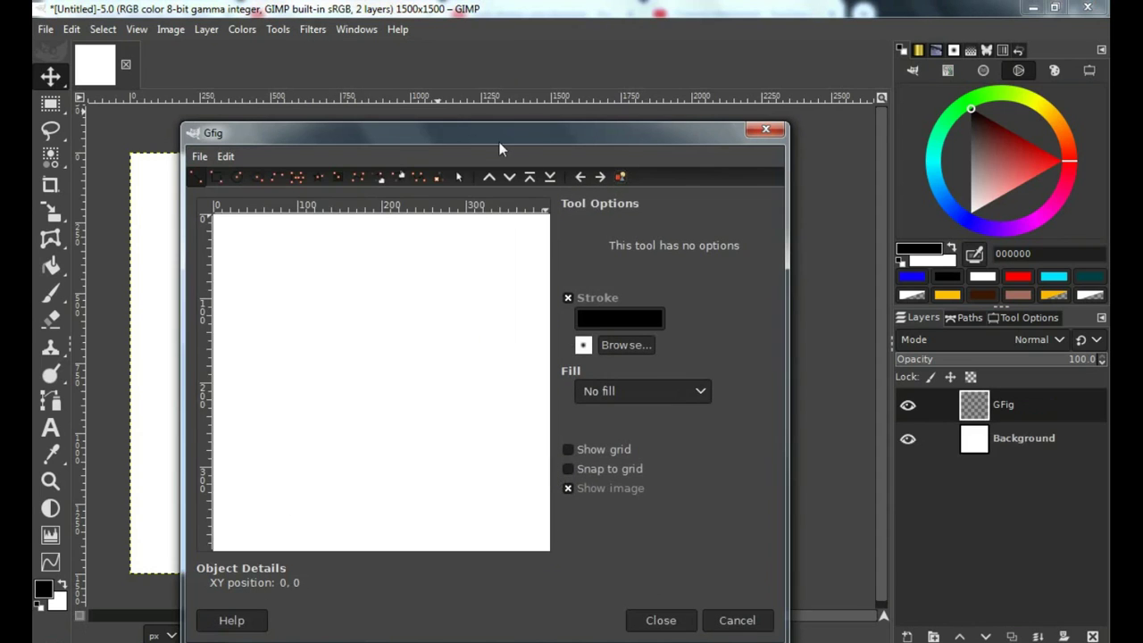
{"action": "left_click_drag", "start_coordinate": [483, 132], "coordinate": [638, 116]}
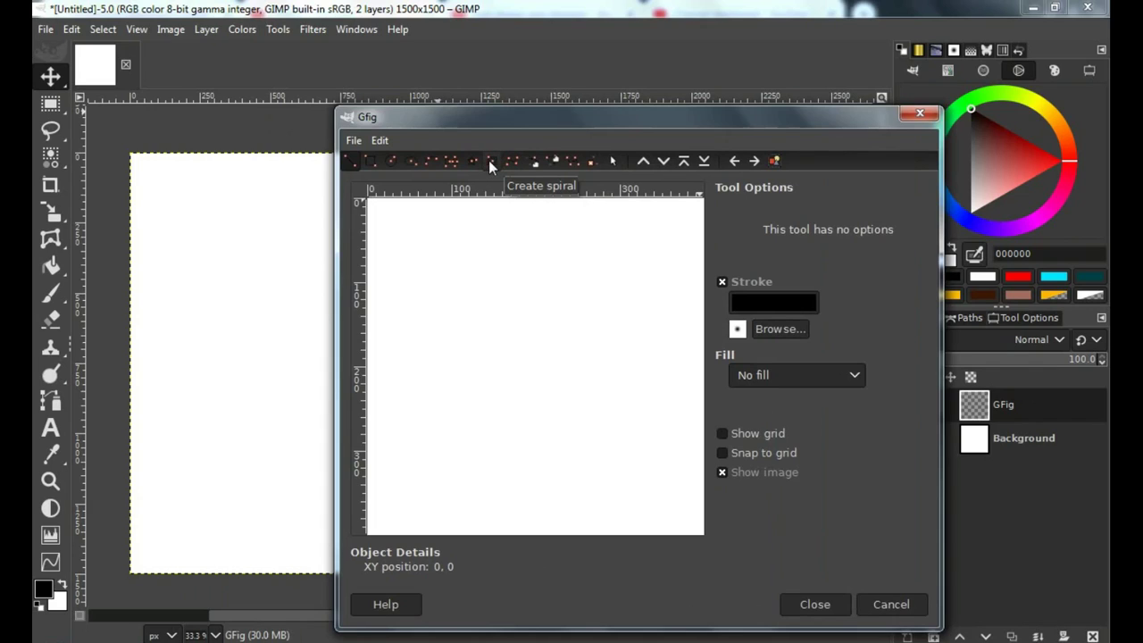
Draw a trial spiral in the Gfig preview with the spiral tool, then undo it
{"action": "left_click", "coordinate": [489, 160]}
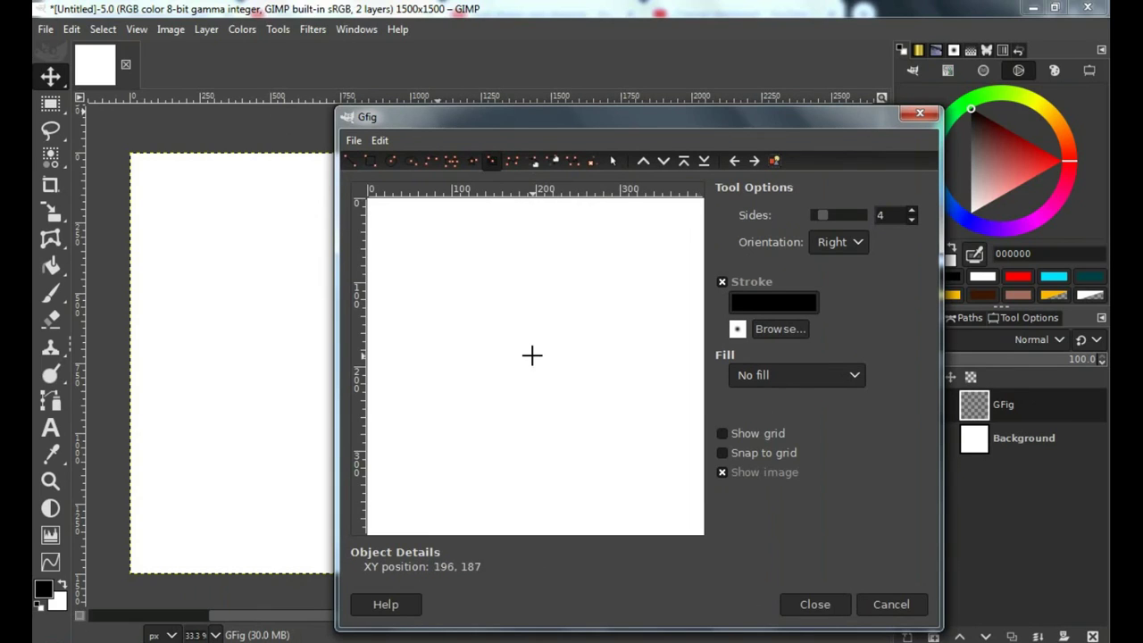
{"action": "left_click_drag", "start_coordinate": [527, 366], "coordinate": [609, 276]}
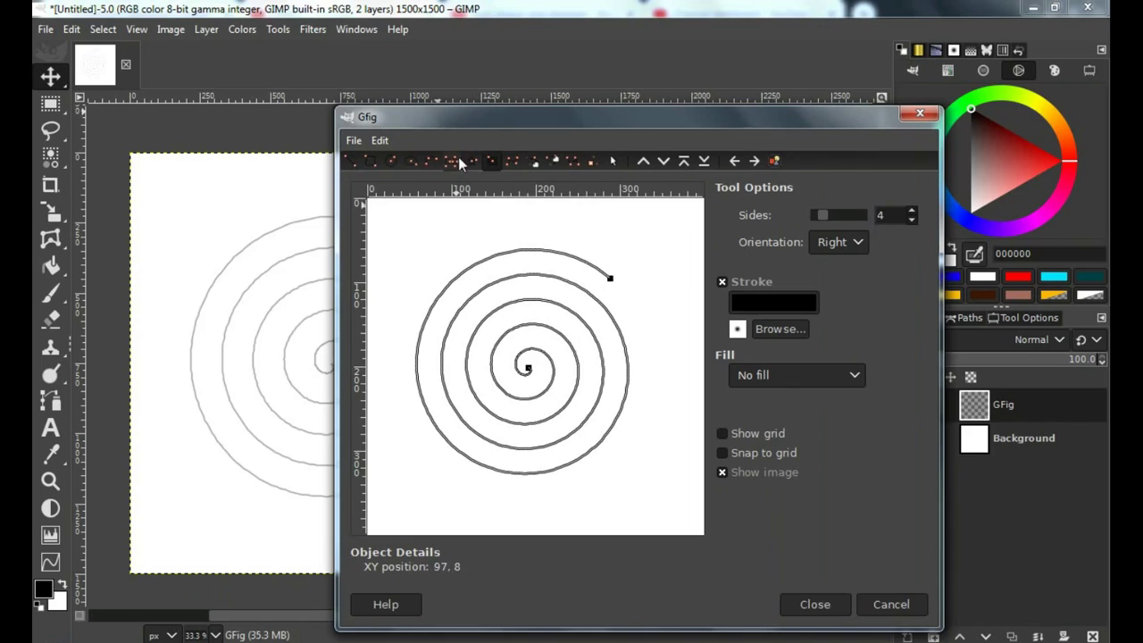
{"action": "left_click_drag", "start_coordinate": [458, 120], "coordinate": [564, 121]}
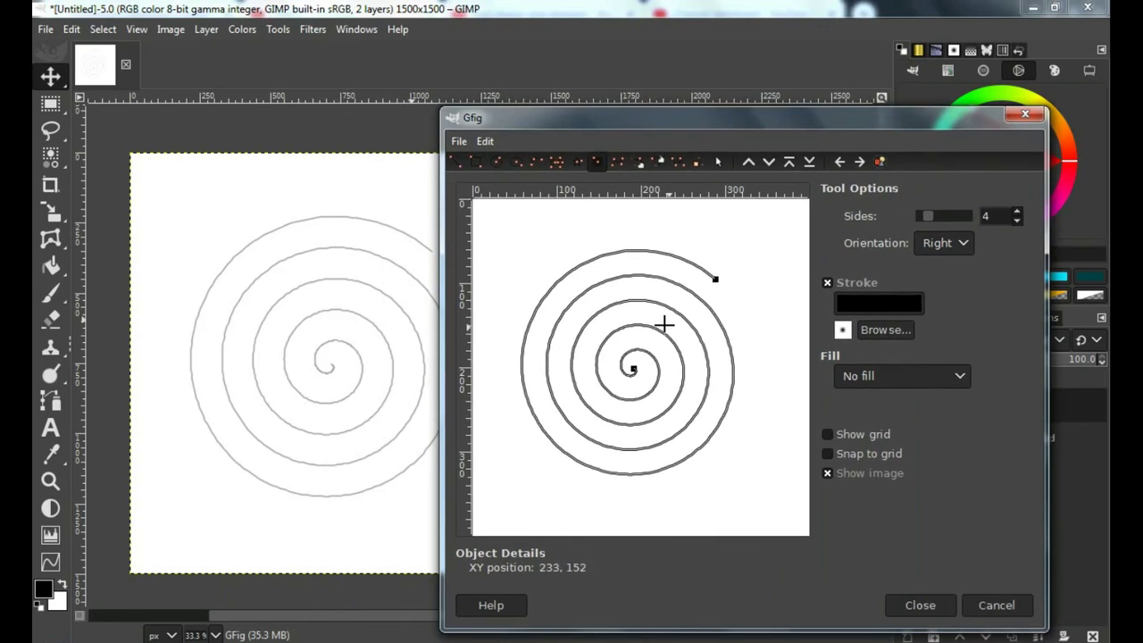
{"action": "key", "text": "ctrl+z"}
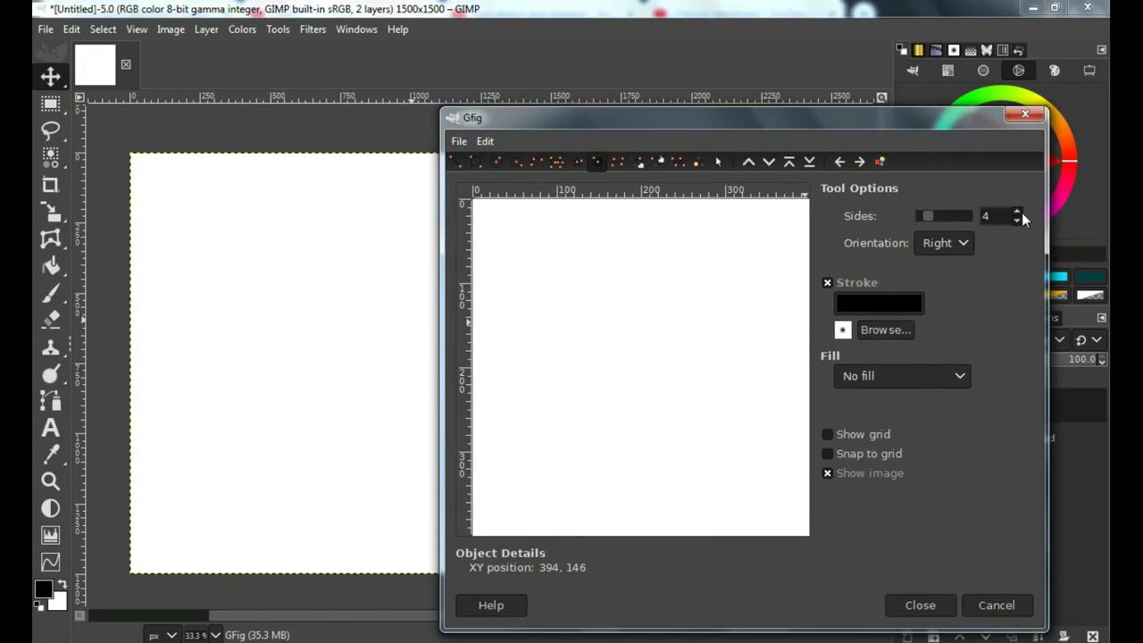
Set the spiral to 7 sides and draw a larger spiral in the preview
{"action": "left_click", "coordinate": [1019, 213]}
{"action": "left_click", "coordinate": [1019, 212]}
{"action": "left_click", "coordinate": [1018, 213]}
{"action": "left_click_drag", "start_coordinate": [638, 367], "coordinate": [733, 263]}
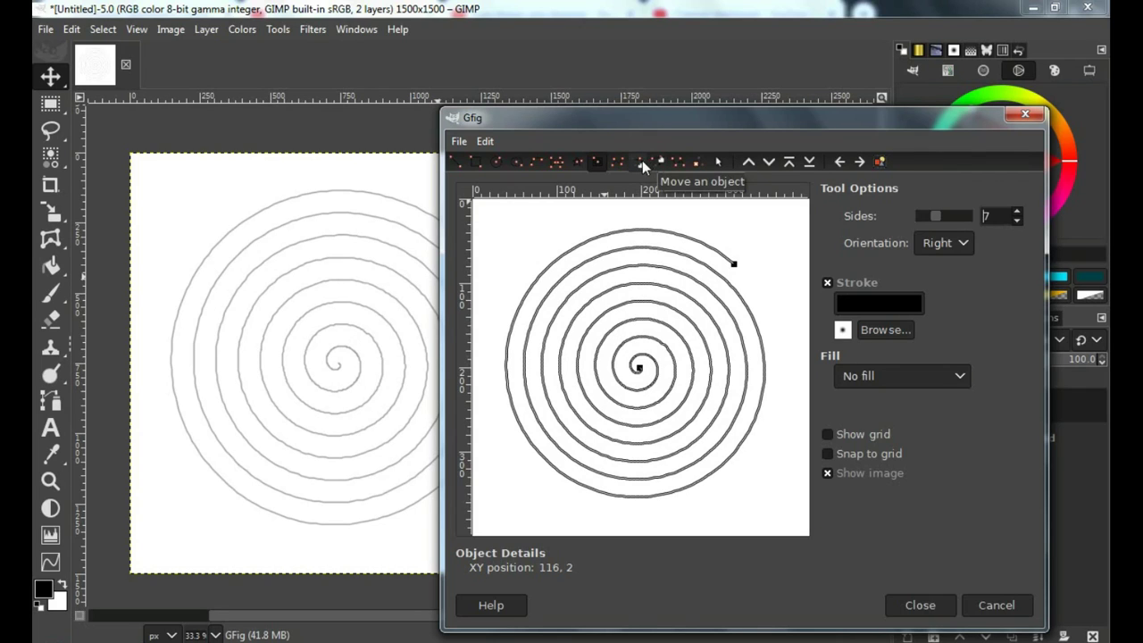
{"action": "left_click", "coordinate": [643, 167]}
{"action": "mouse_move", "coordinate": [651, 366]}
{"action": "left_mouse_down"}
{"action": "mouse_move", "coordinate": [669, 354]}
{"action": "mouse_move", "coordinate": [663, 366]}
{"action": "left_mouse_up"}
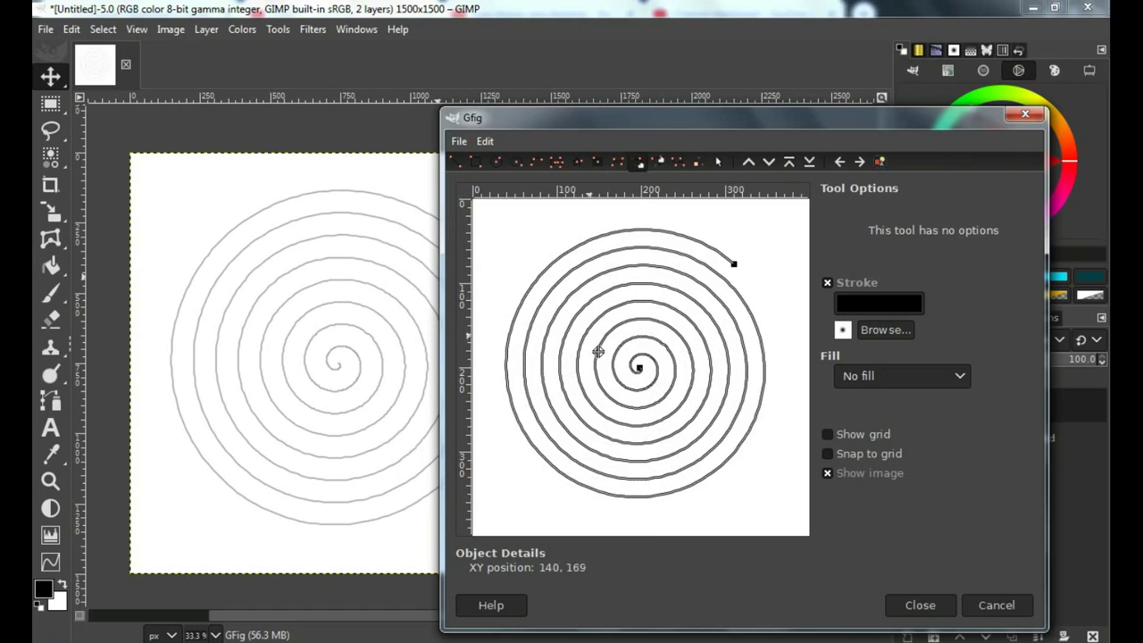
{"action": "left_click", "coordinate": [852, 305]}
{"action": "left_click", "coordinate": [691, 312]}
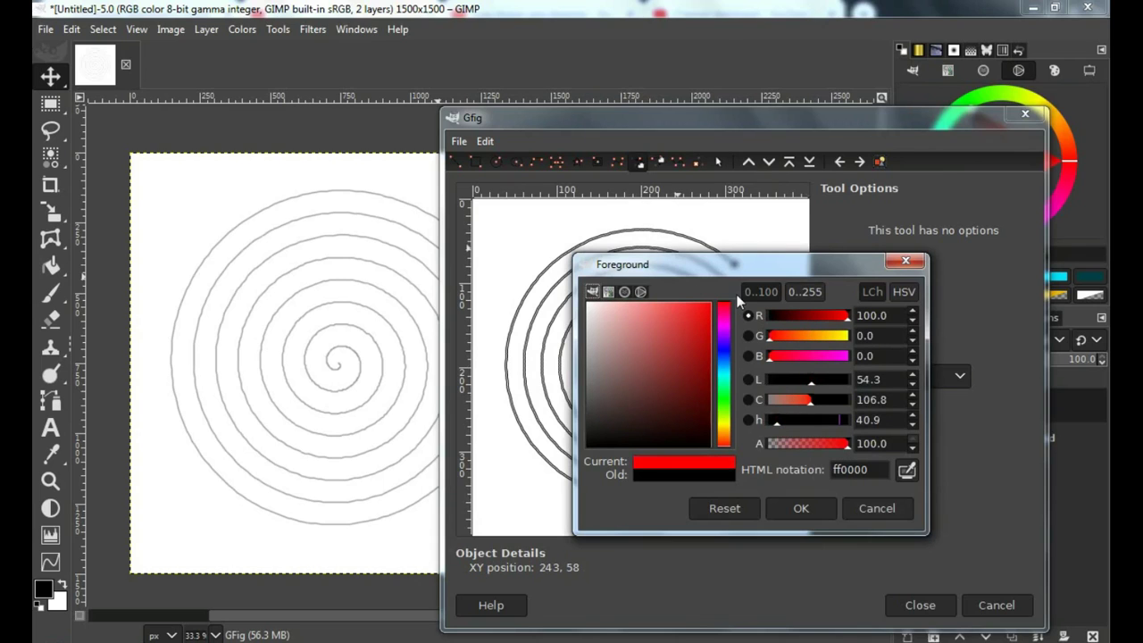
{"action": "left_click", "coordinate": [772, 507]}
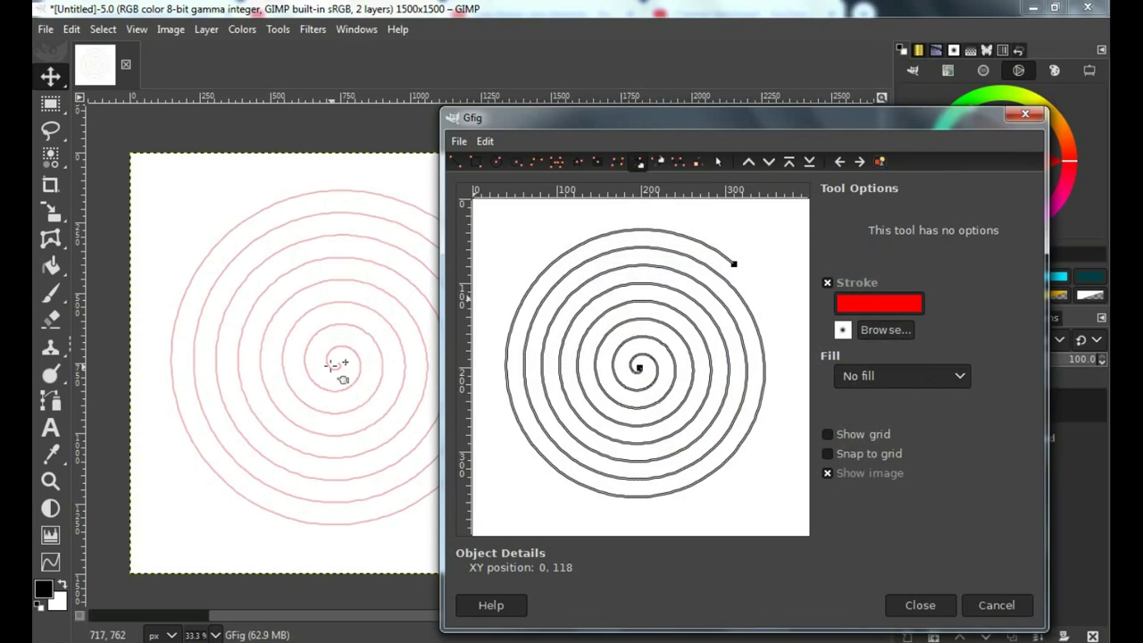
{"action": "left_click", "coordinate": [854, 307]}
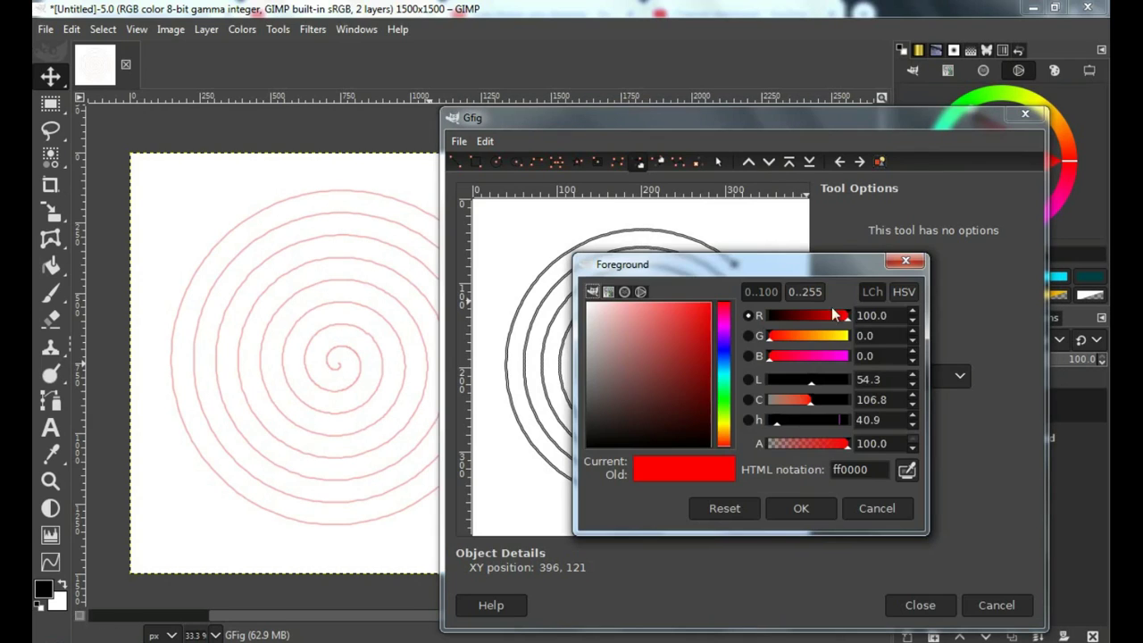
{"action": "left_click_drag", "start_coordinate": [678, 398], "coordinate": [729, 451]}
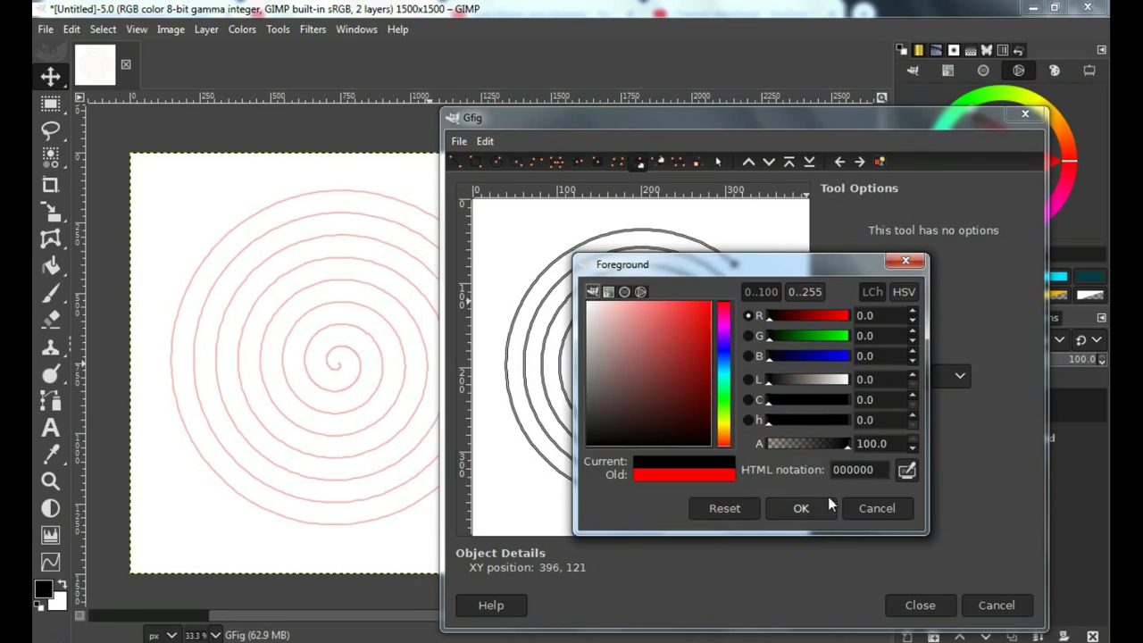
{"action": "left_click", "coordinate": [801, 508]}
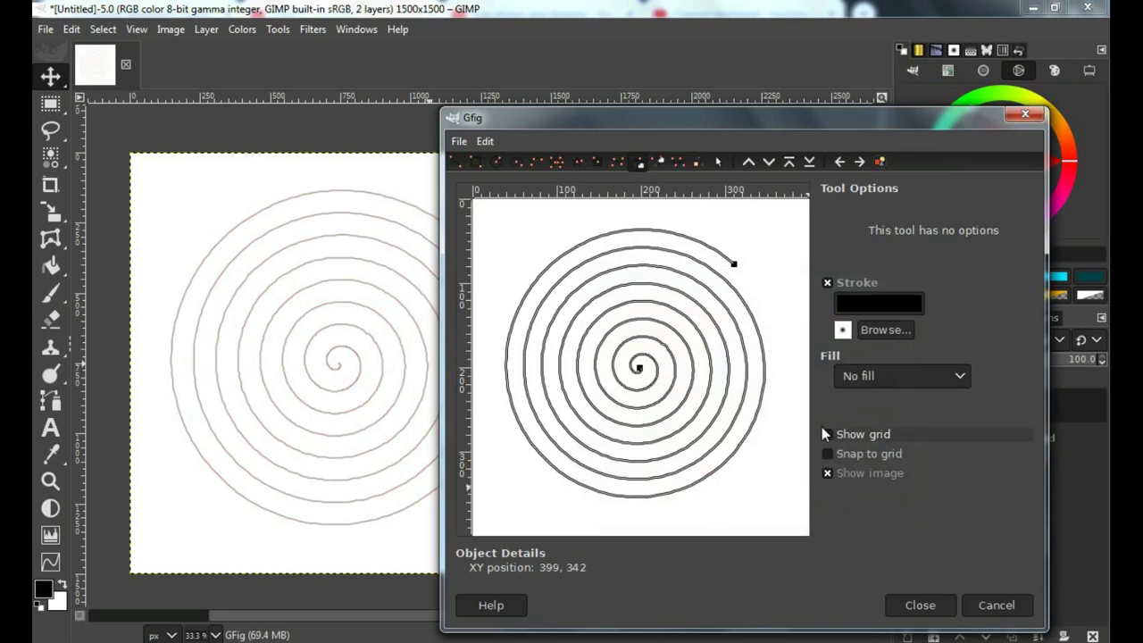
{"action": "left_click", "coordinate": [882, 330]}
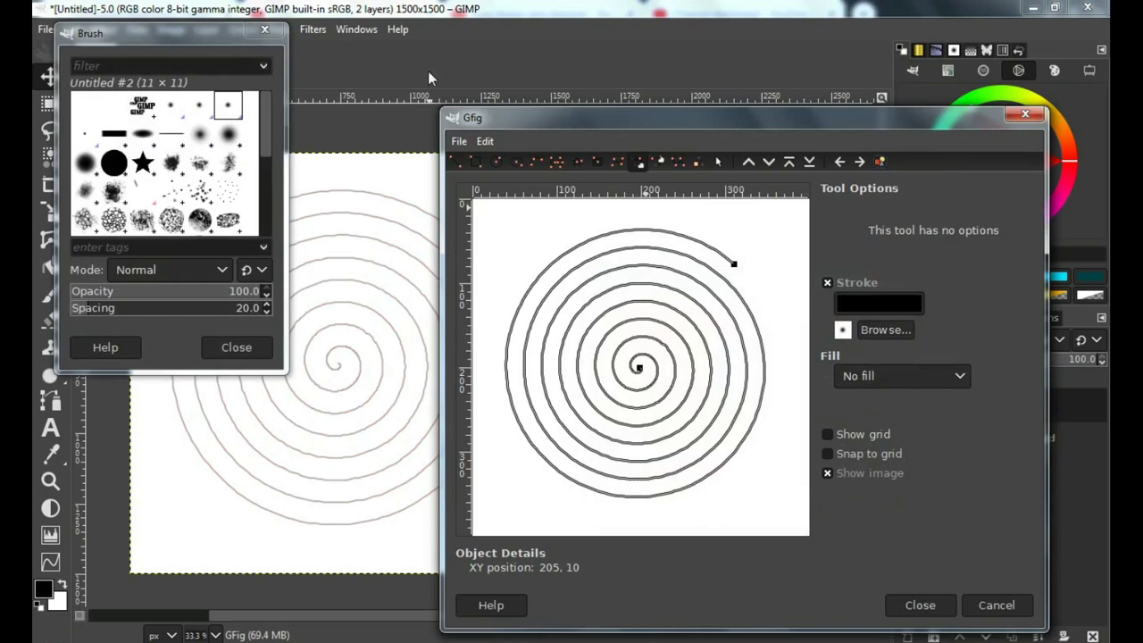
{"action": "left_click_drag", "start_coordinate": [124, 43], "coordinate": [512, 44]}
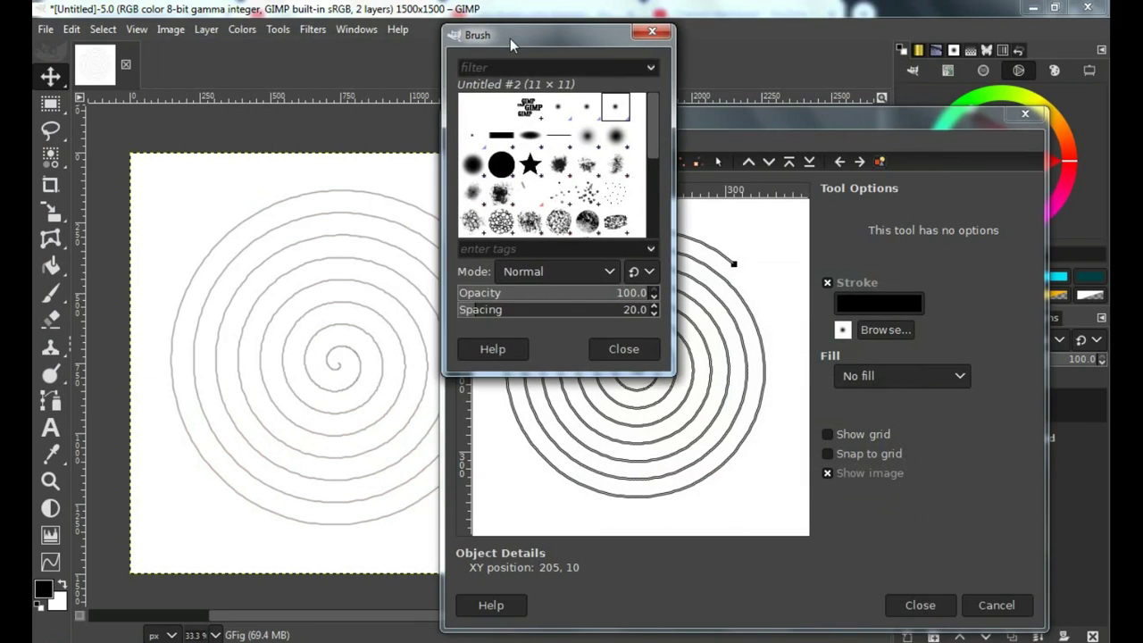
{"action": "left_click", "coordinate": [498, 136]}
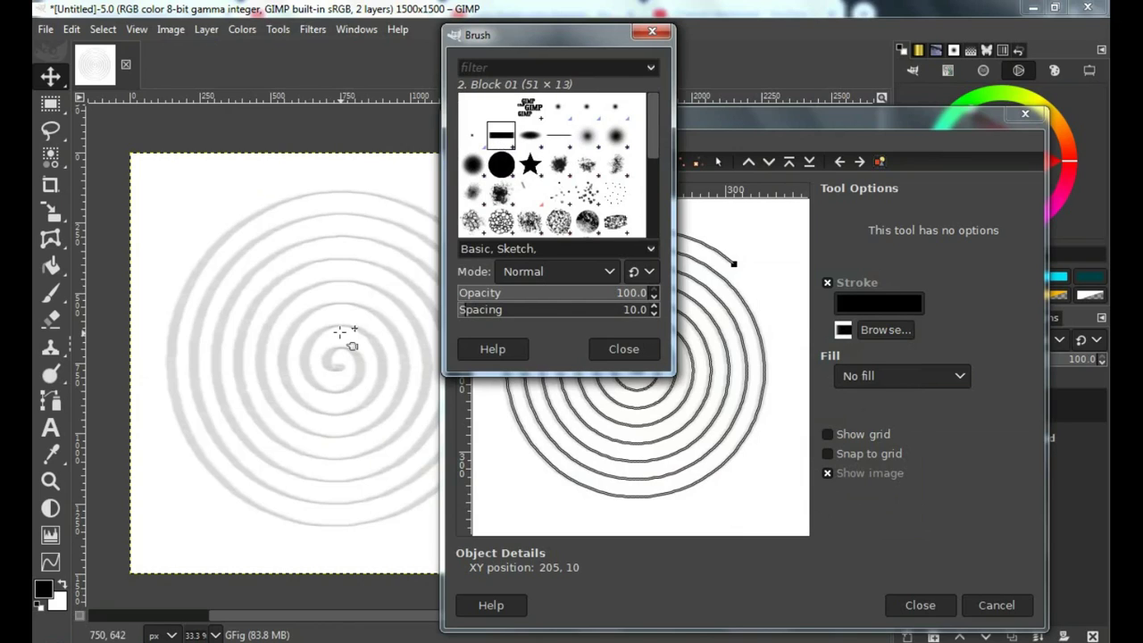
{"action": "left_click", "coordinate": [586, 143]}
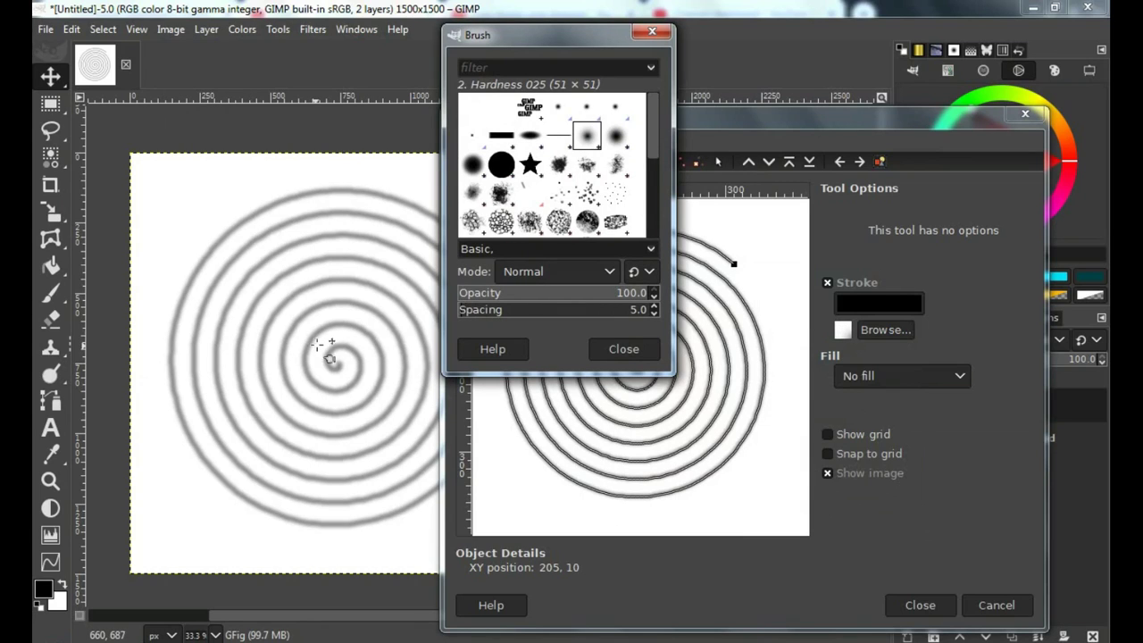
{"action": "left_click", "coordinate": [559, 108]}
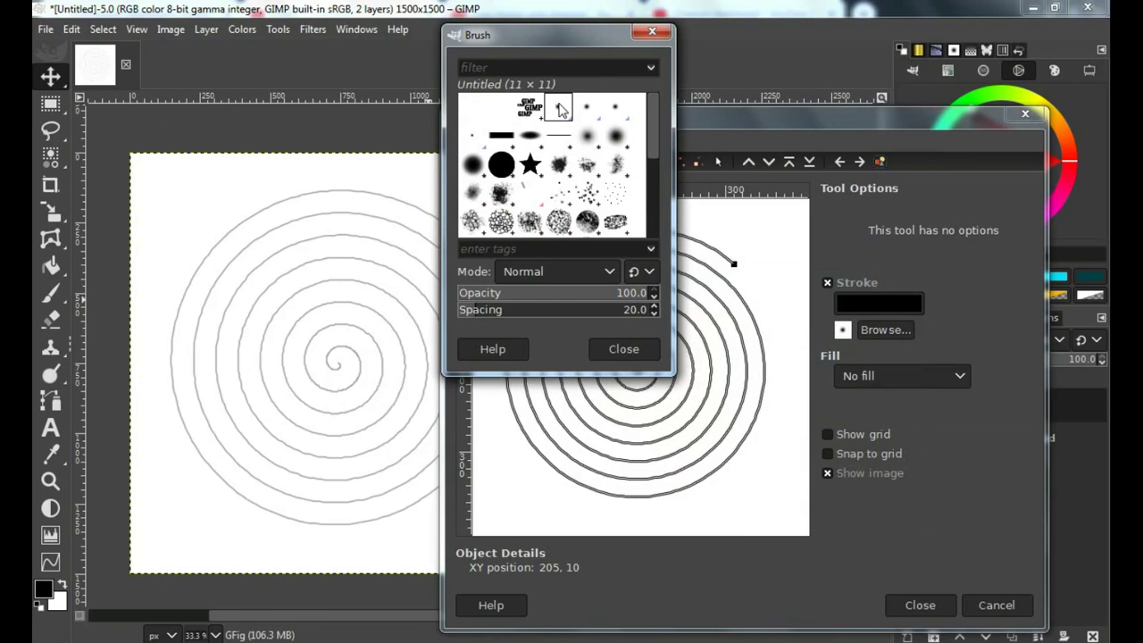
{"action": "left_click", "coordinate": [621, 349]}
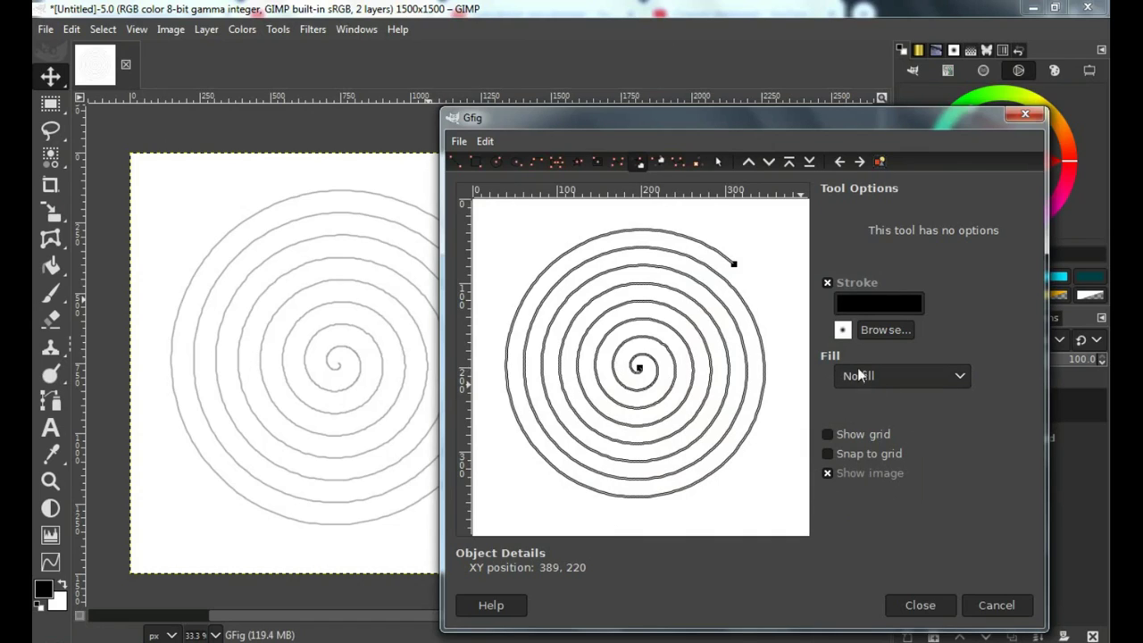
Close Gfig to apply the spiral, then use Alpha to Selection on the GFig layer
{"action": "left_click", "coordinate": [914, 606]}
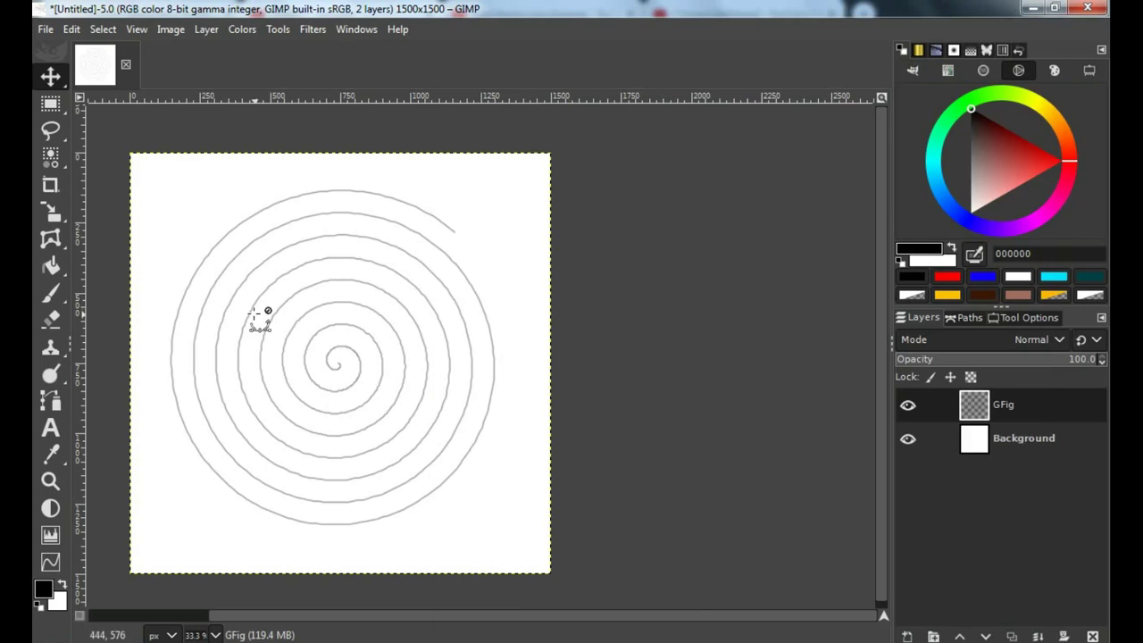
{"action": "key", "text": "1"}
{"action": "scroll", "coordinate": [428, 274], "scroll_direction": "up", "scroll_amount": 3}
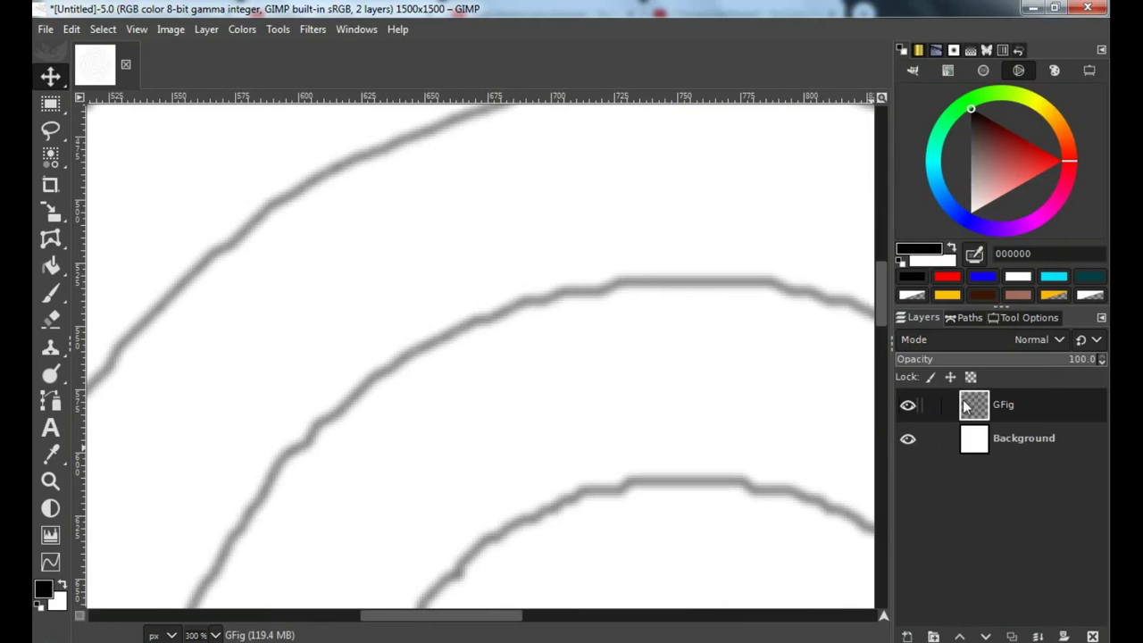
{"action": "right_click", "coordinate": [971, 407]}
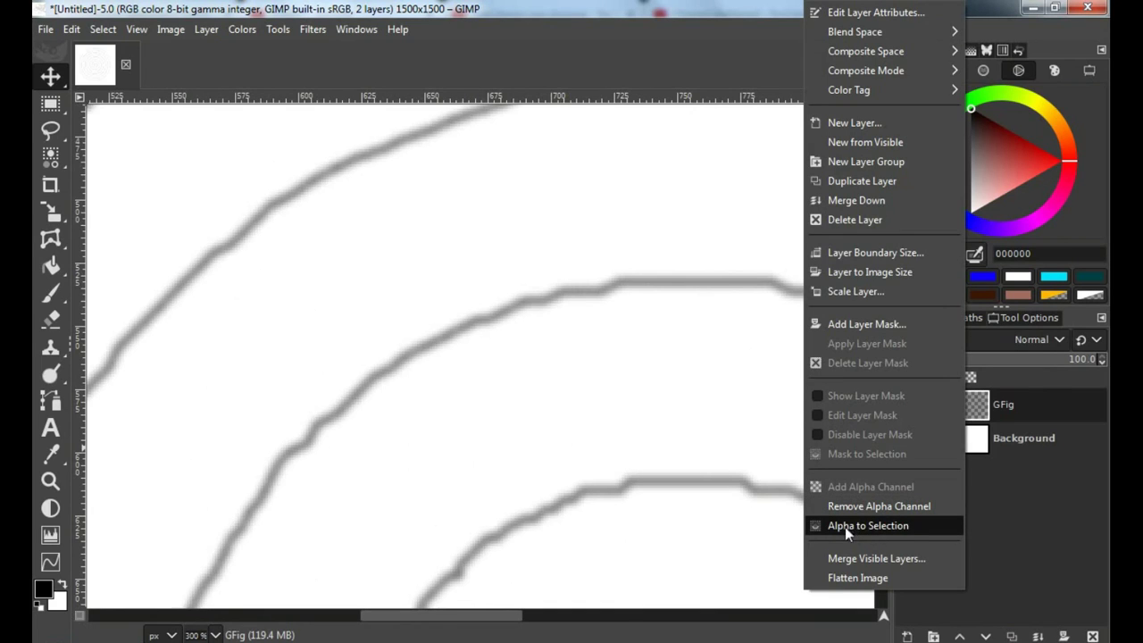
{"action": "left_click", "coordinate": [873, 526]}
{"action": "scroll", "coordinate": [536, 308], "scroll_direction": "up", "scroll_amount": 3}
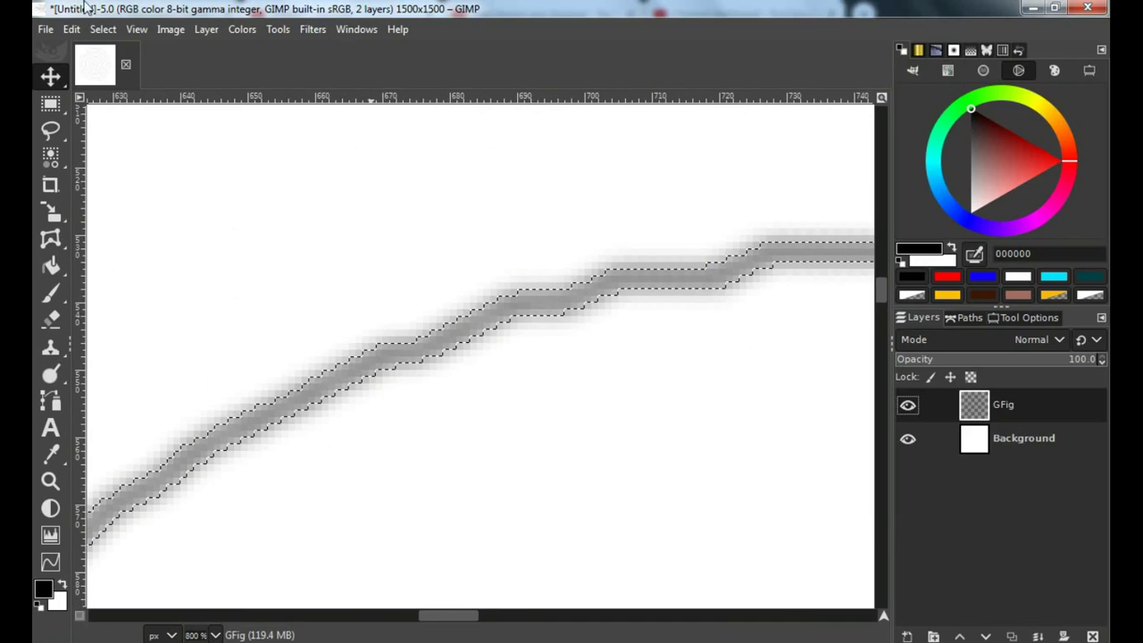
Use Select > Grow with an amount of 7 px on the spiral selection
{"action": "left_click", "coordinate": [103, 29]}
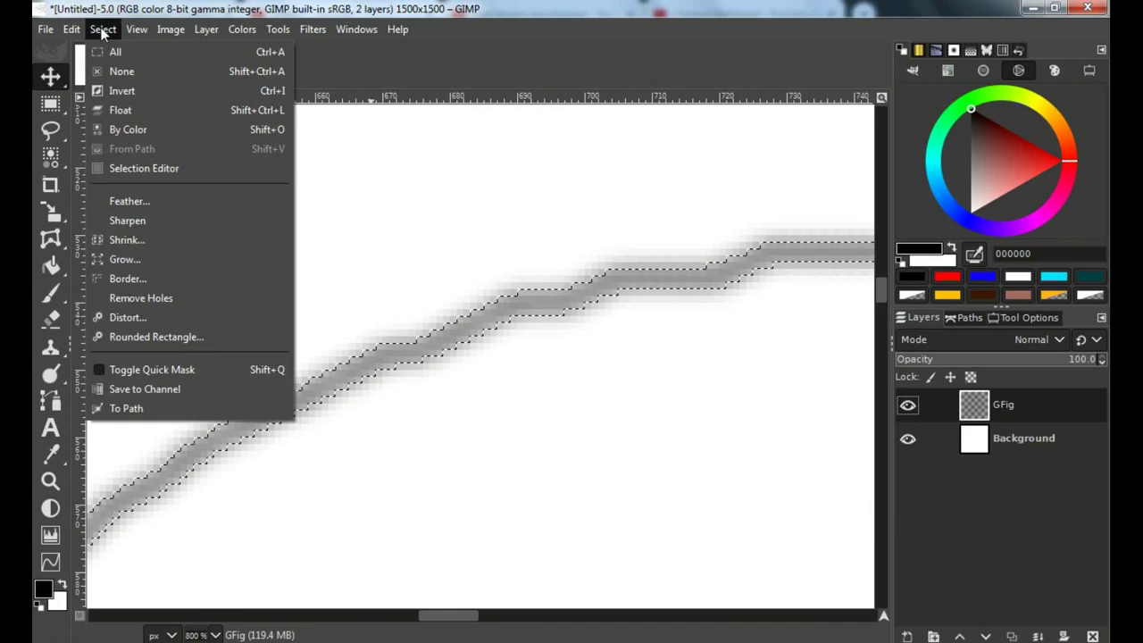
{"action": "left_click", "coordinate": [141, 260]}
{"action": "left_click_drag", "start_coordinate": [219, 220], "coordinate": [441, 170]}
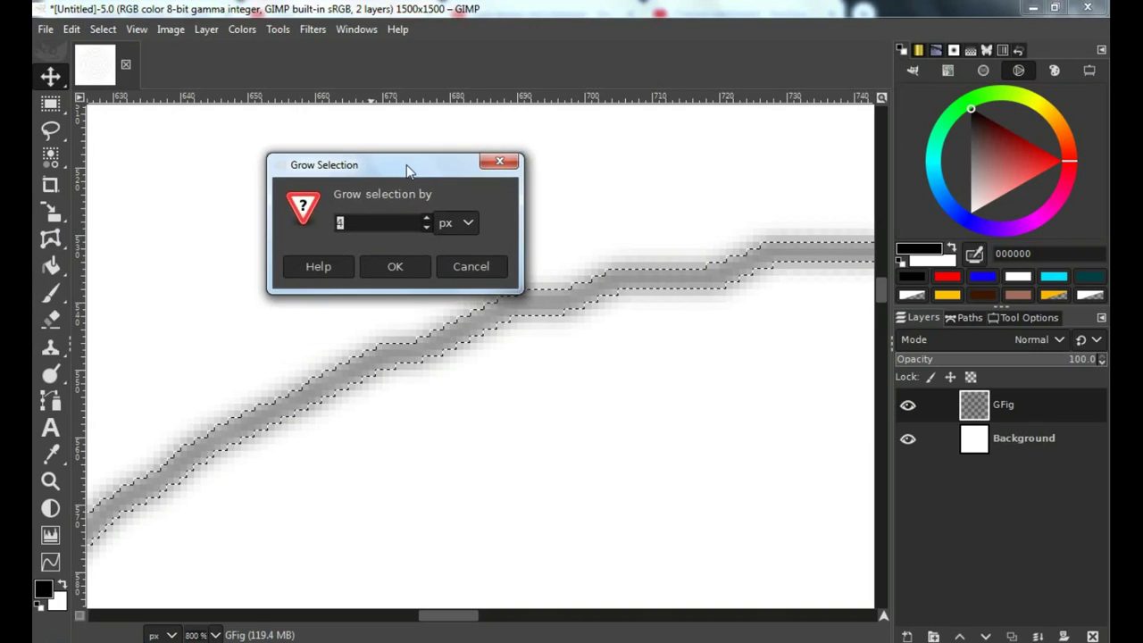
{"action": "left_click", "coordinate": [427, 219]}
{"action": "left_click", "coordinate": [426, 219]}
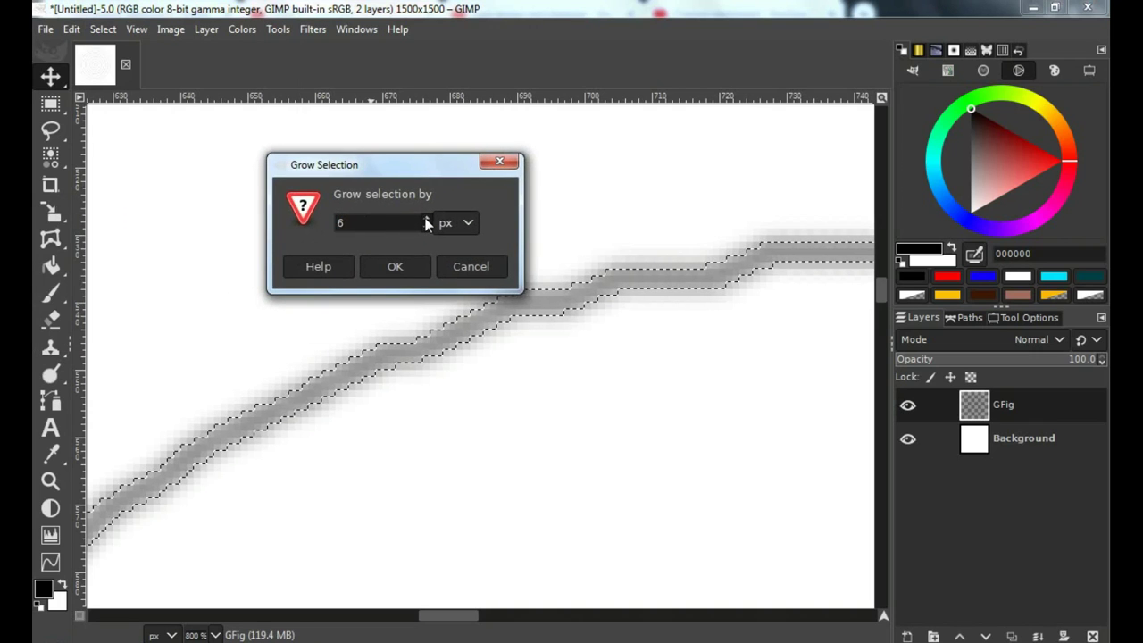
{"action": "left_click", "coordinate": [427, 218]}
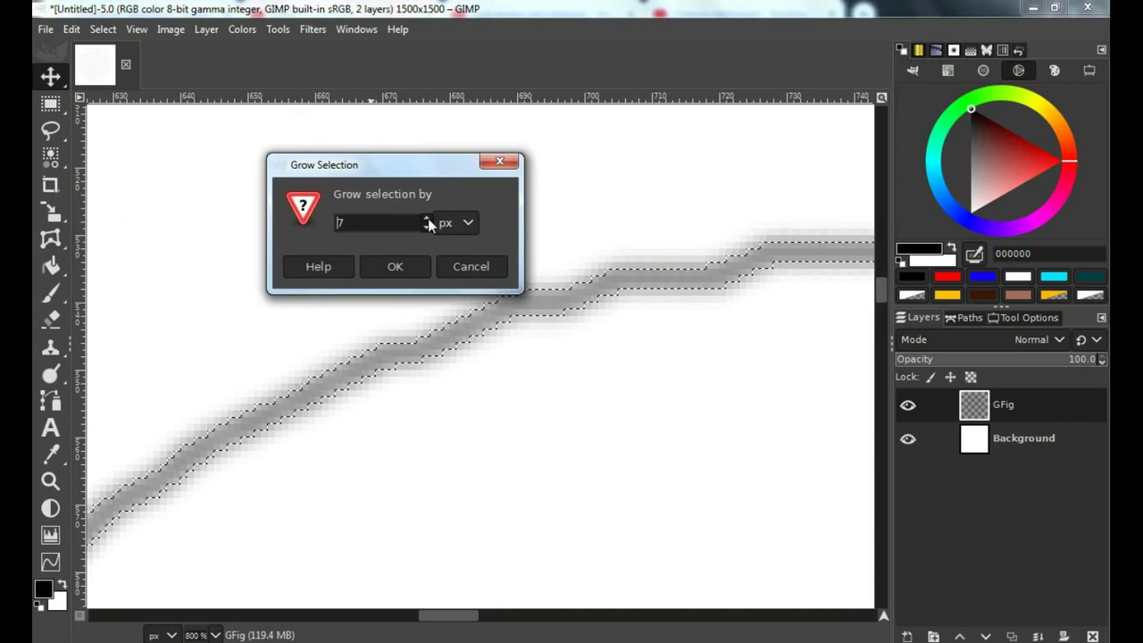
{"action": "left_click", "coordinate": [395, 268]}
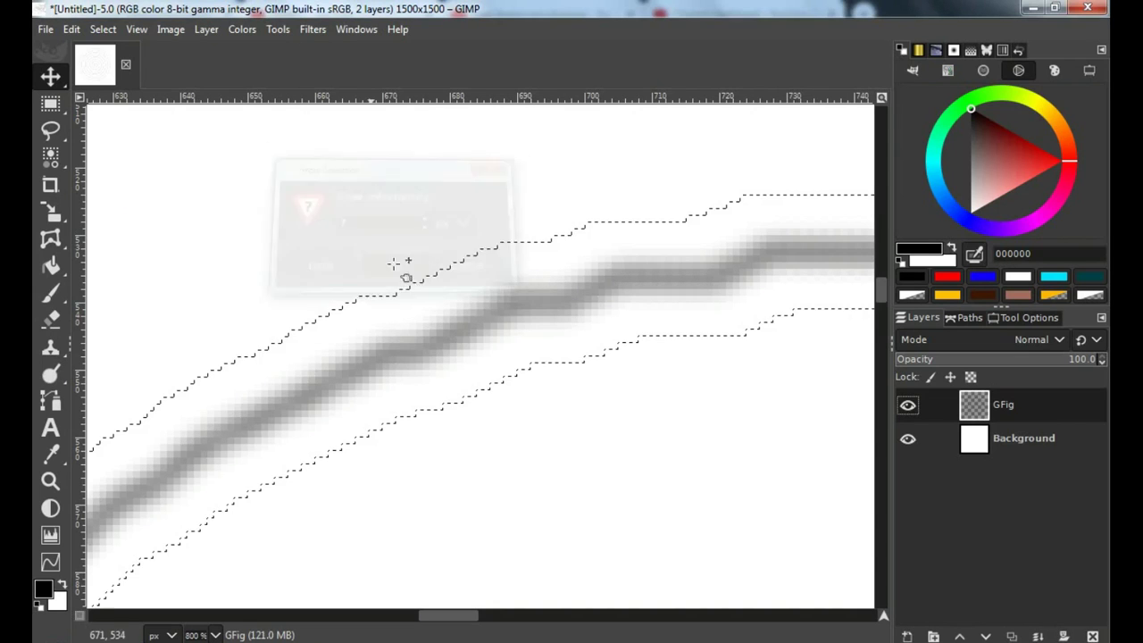
{"action": "scroll", "coordinate": [469, 280], "scroll_direction": "down", "scroll_amount": 2, "text": "ctrl"}
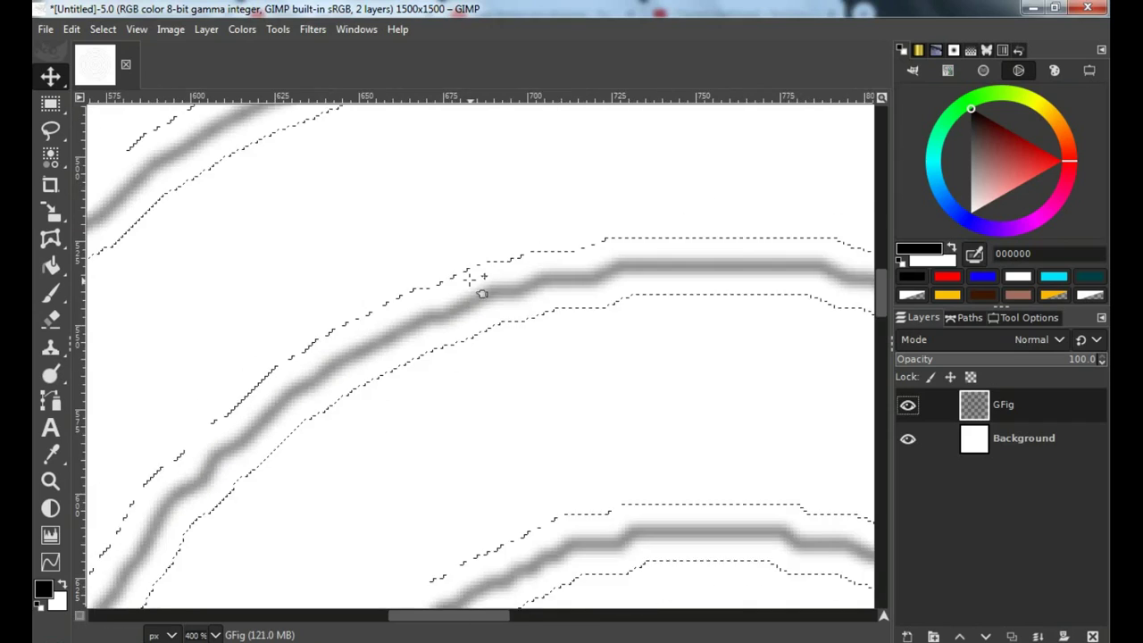
{"action": "scroll", "coordinate": [469, 285], "scroll_direction": "down", "scroll_amount": 1, "text": "ctrl"}
{"action": "scroll", "coordinate": [470, 304], "scroll_direction": "down", "scroll_amount": 5, "text": "ctrl"}
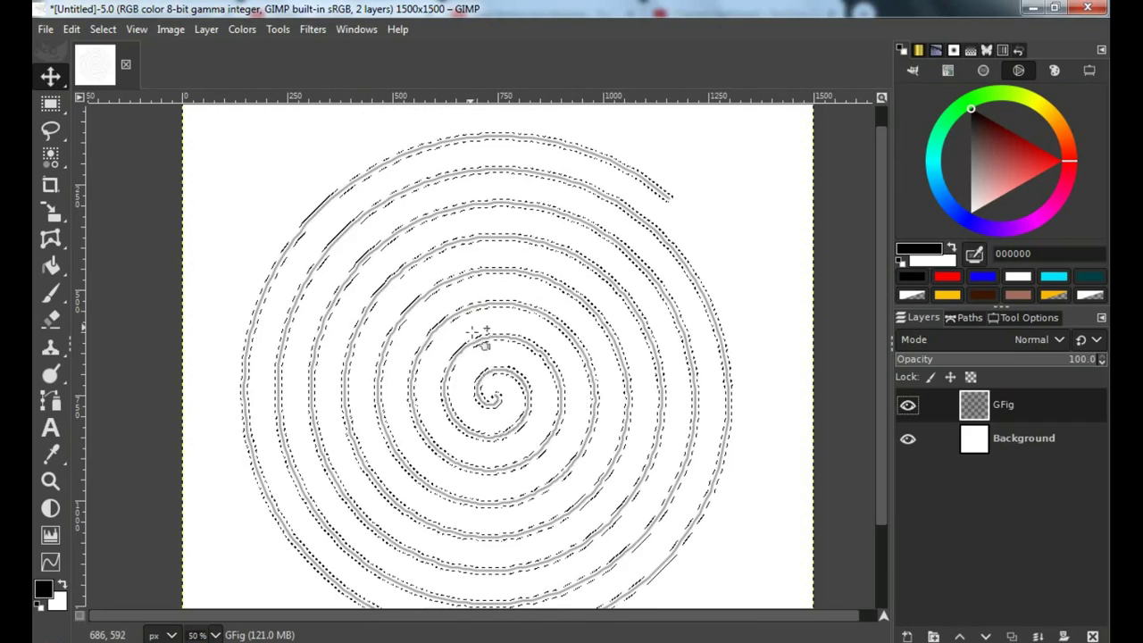
{"action": "scroll", "coordinate": [523, 446], "scroll_direction": "up", "scroll_amount": 4, "text": "ctrl"}
{"action": "scroll", "coordinate": [539, 449], "scroll_direction": "up", "scroll_amount": 1, "text": "ctrl"}
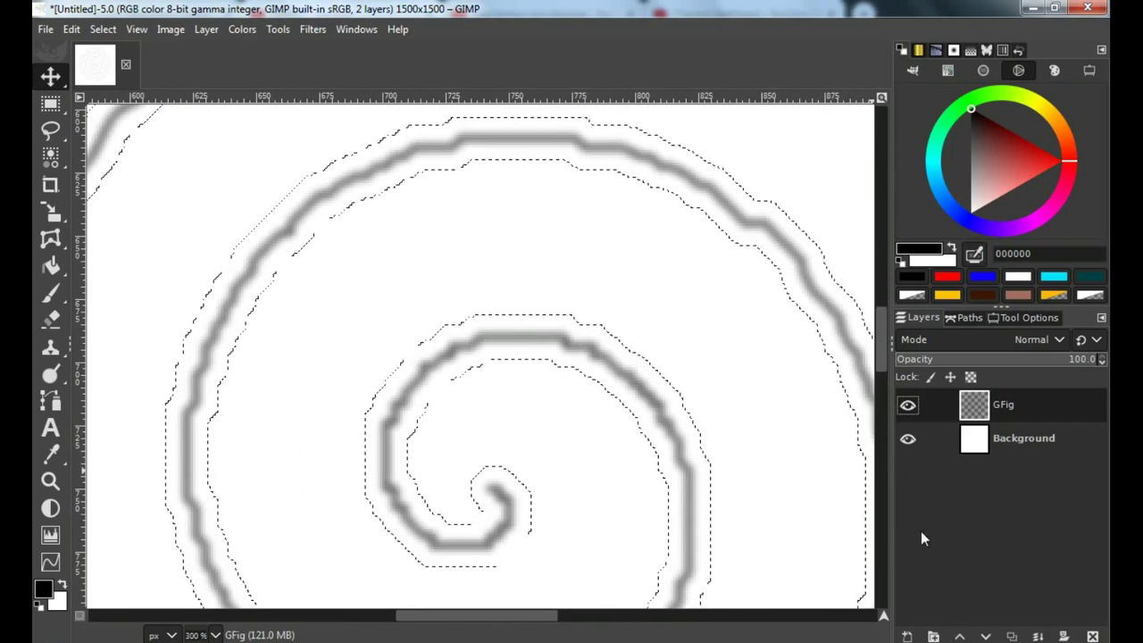
Add a transparent layer named 'Layer' above GFig and hide the GFig layer
{"action": "left_click", "coordinate": [907, 635]}
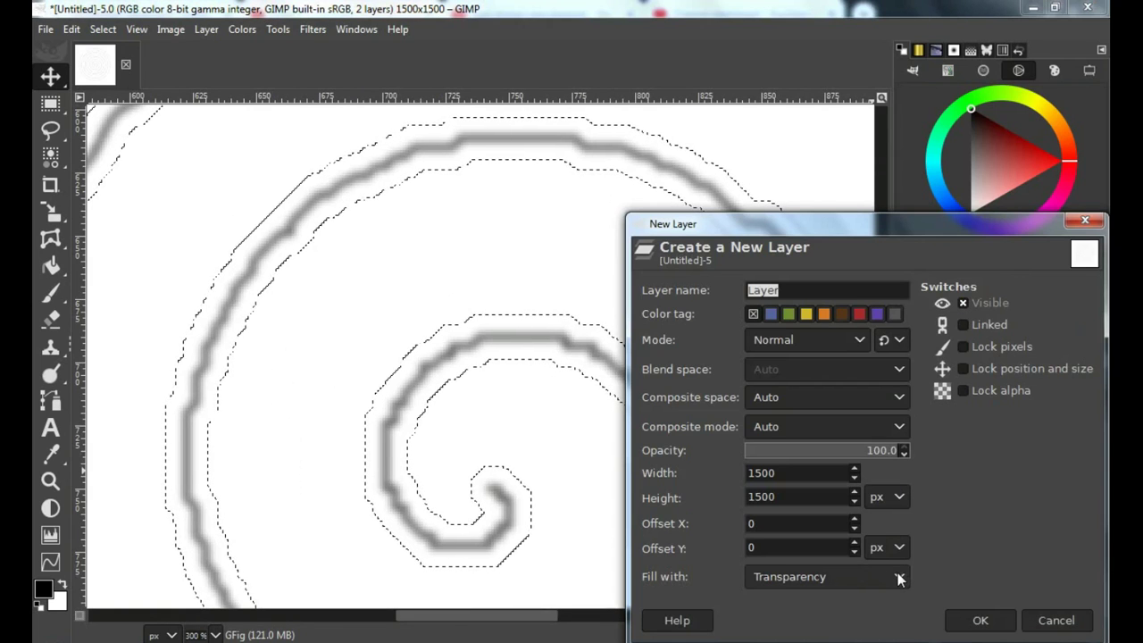
{"action": "left_click", "coordinate": [973, 623]}
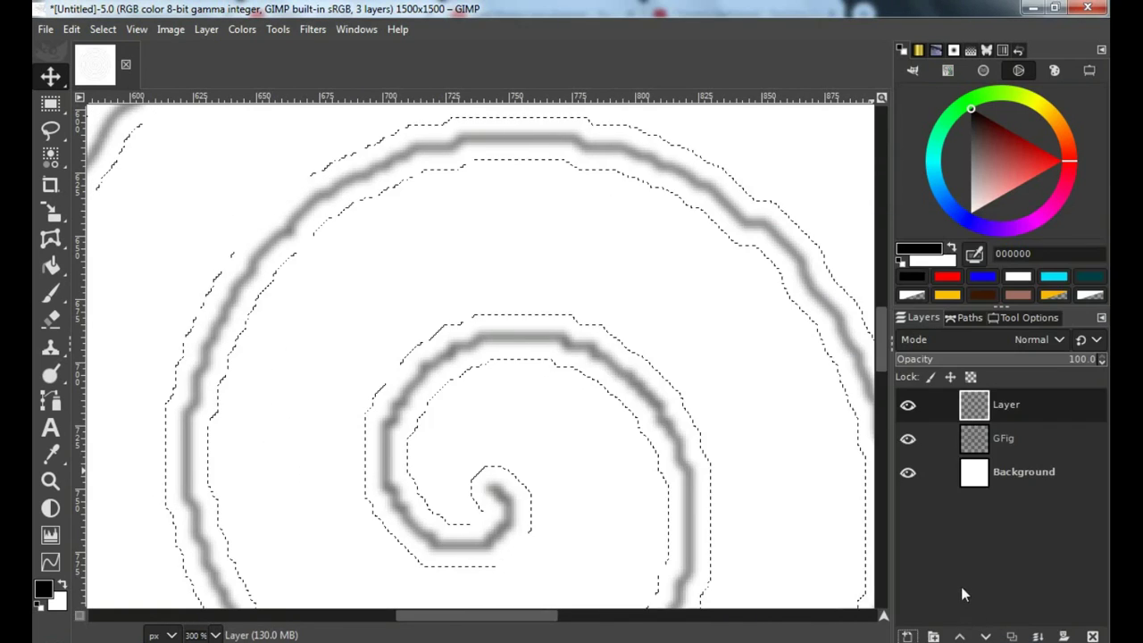
{"action": "left_click", "coordinate": [906, 441]}
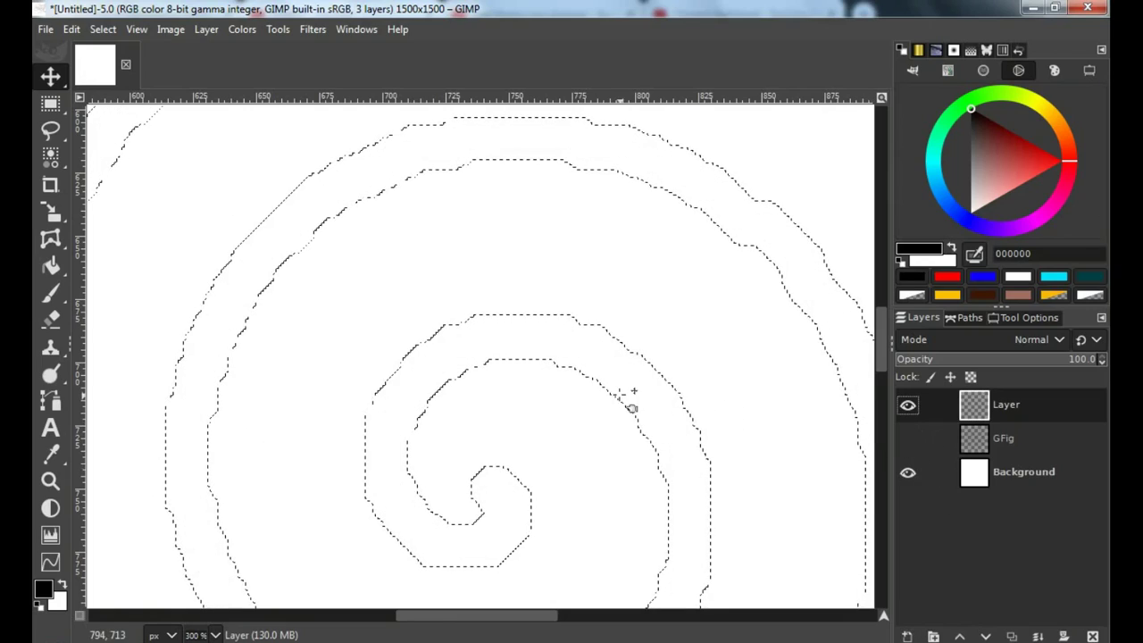
{"action": "scroll", "coordinate": [629, 396], "scroll_direction": "down", "scroll_amount": 2}
{"action": "scroll", "coordinate": [629, 401], "scroll_direction": "down", "scroll_amount": 2}
{"action": "scroll", "coordinate": [529, 366], "scroll_direction": "down", "scroll_amount": 1}
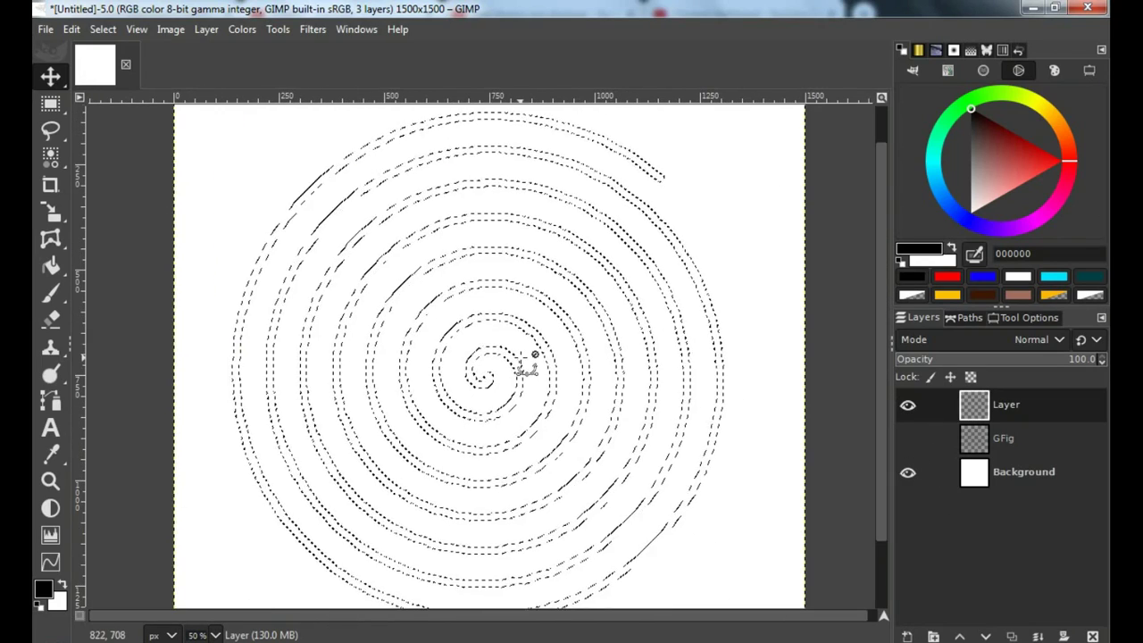
{"action": "scroll", "coordinate": [521, 366], "scroll_direction": "down", "scroll_amount": 1}
{"action": "scroll", "coordinate": [520, 366], "scroll_direction": "up", "scroll_amount": 1}
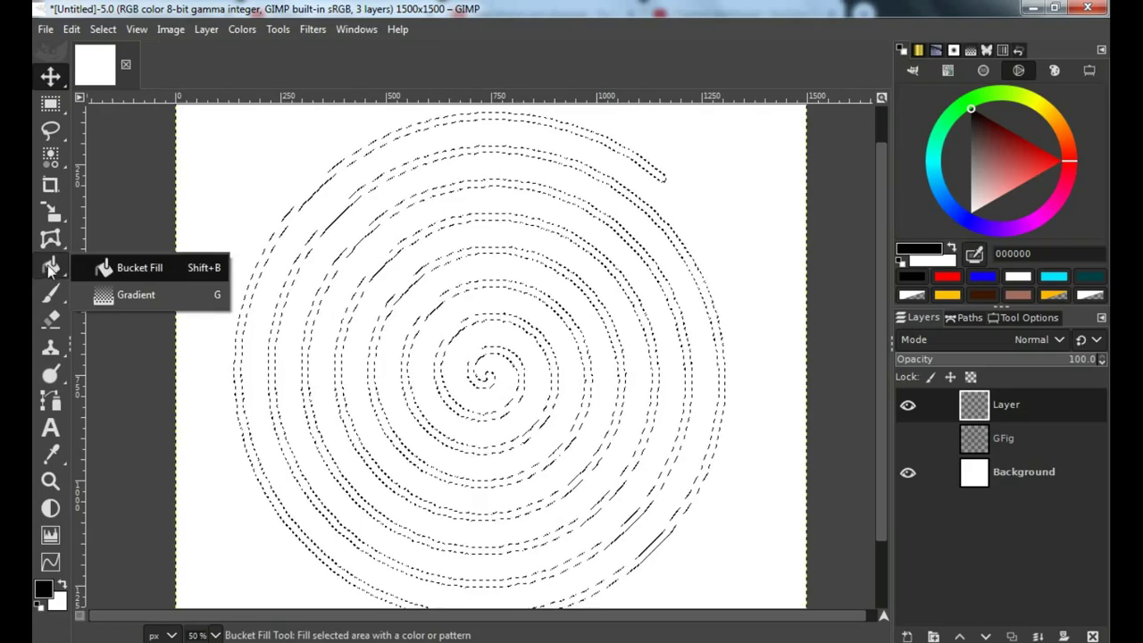
{"action": "mouse_move", "coordinate": [51, 266]}
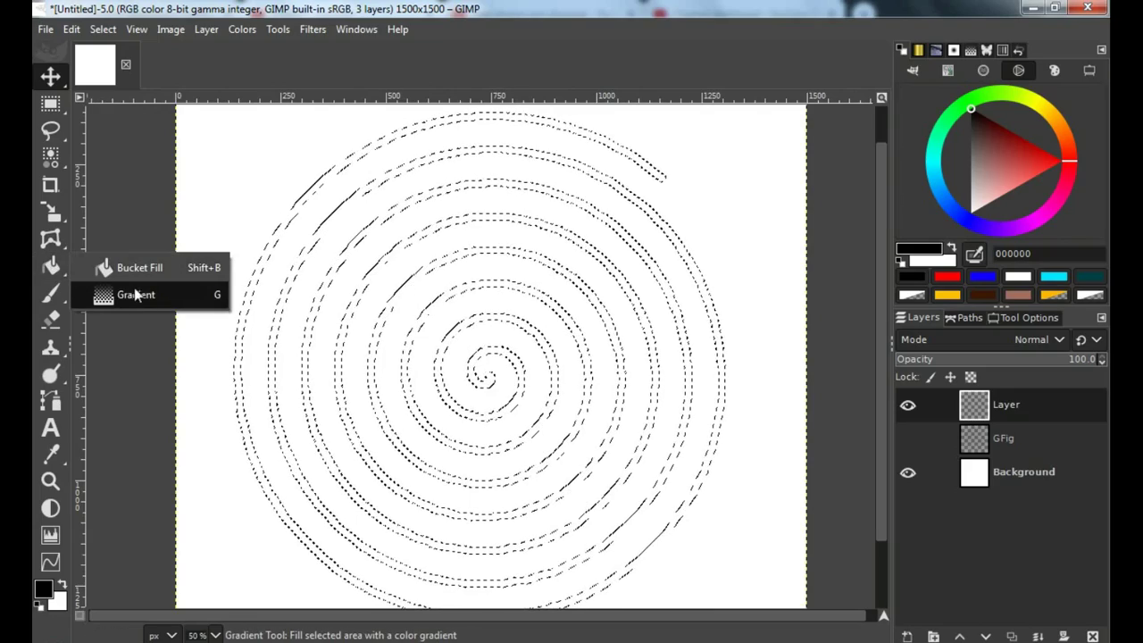
Bucket-fill the selected spiral bands three times with blue 0f00ff
{"action": "left_click", "coordinate": [125, 267]}
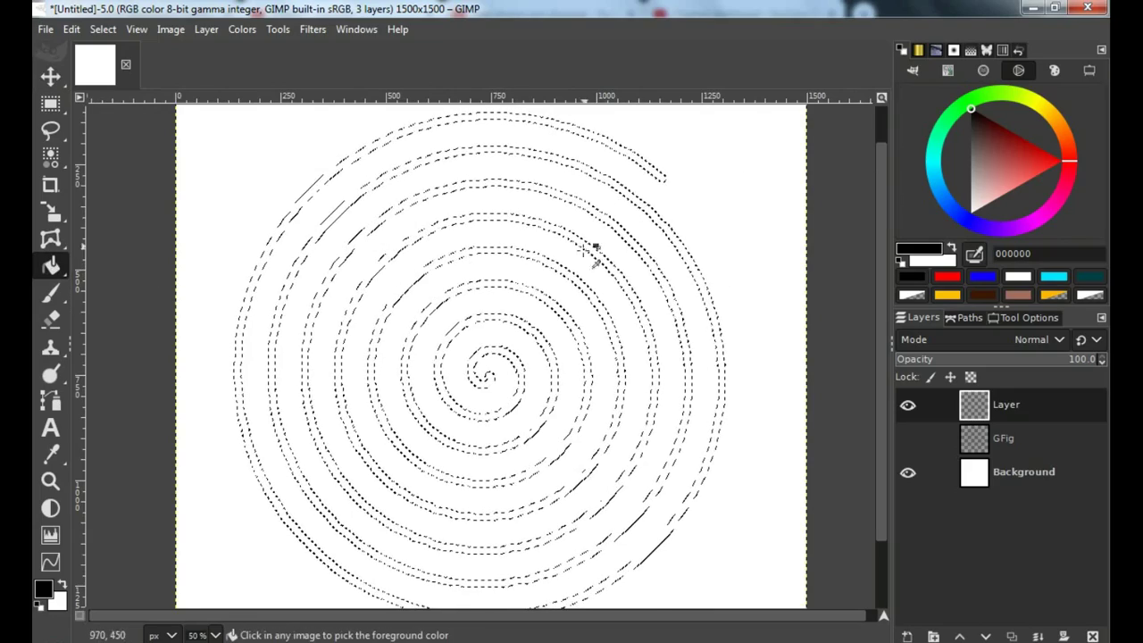
{"action": "scroll", "coordinate": [607, 256], "scroll_direction": "up", "scroll_amount": 2}
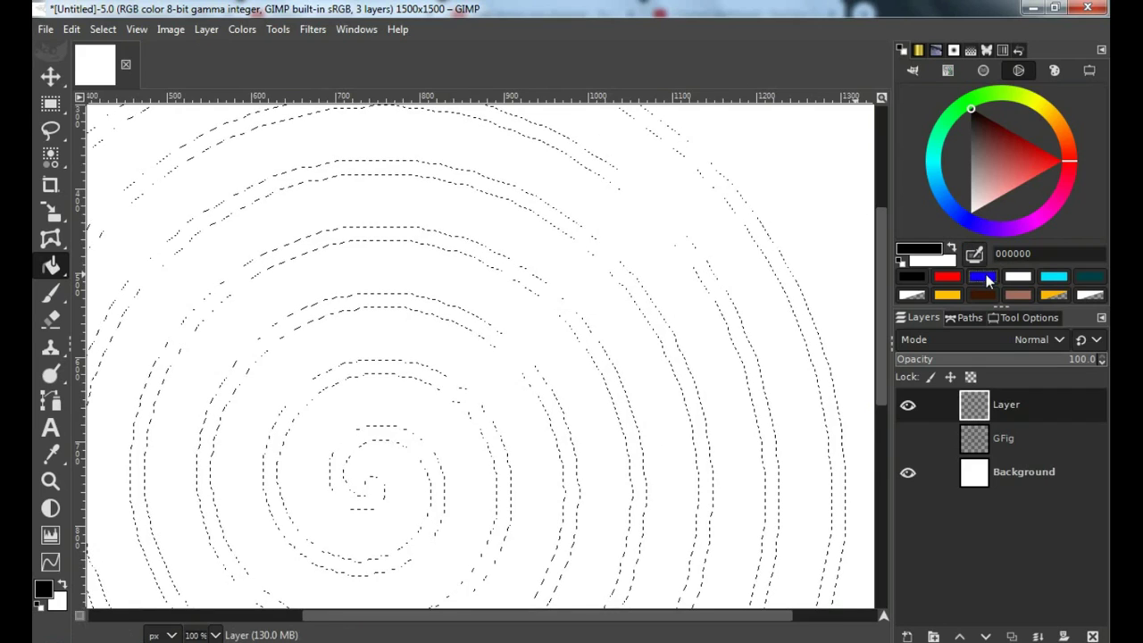
{"action": "left_click", "coordinate": [985, 275]}
{"action": "scroll", "coordinate": [714, 257], "scroll_direction": "up", "scroll_amount": 2}
{"action": "left_click", "coordinate": [712, 259]}
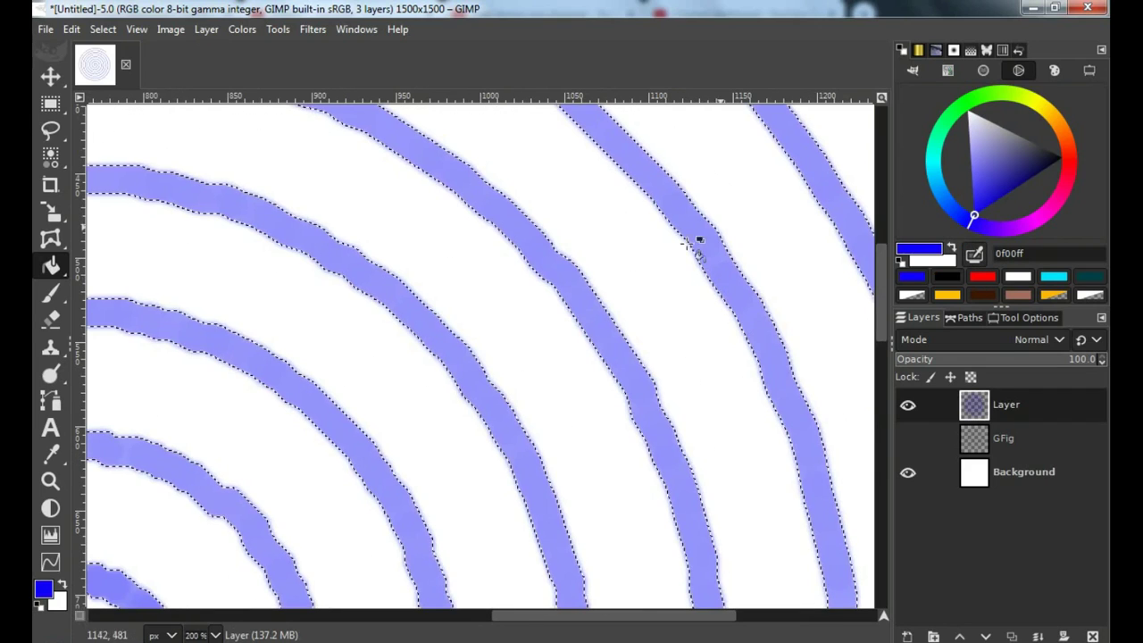
{"action": "left_click", "coordinate": [735, 388]}
{"action": "left_click", "coordinate": [723, 388]}
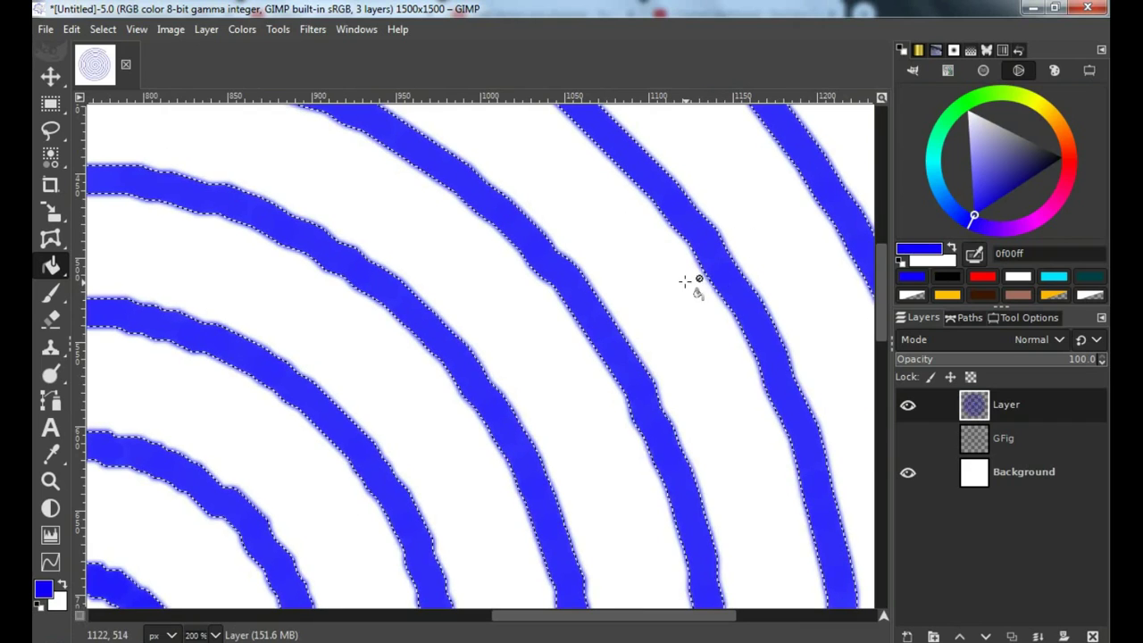
Undo all the blue fills so the new layer is empty again
{"action": "left_click", "coordinate": [71, 28]}
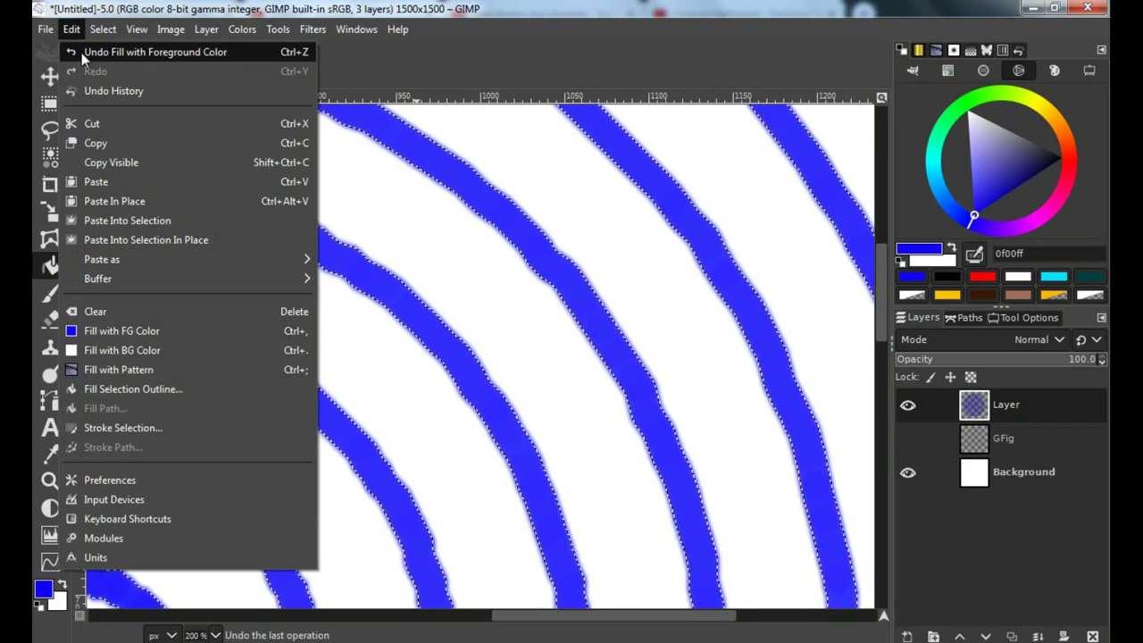
{"action": "left_click", "coordinate": [82, 53]}
{"action": "left_click", "coordinate": [72, 28]}
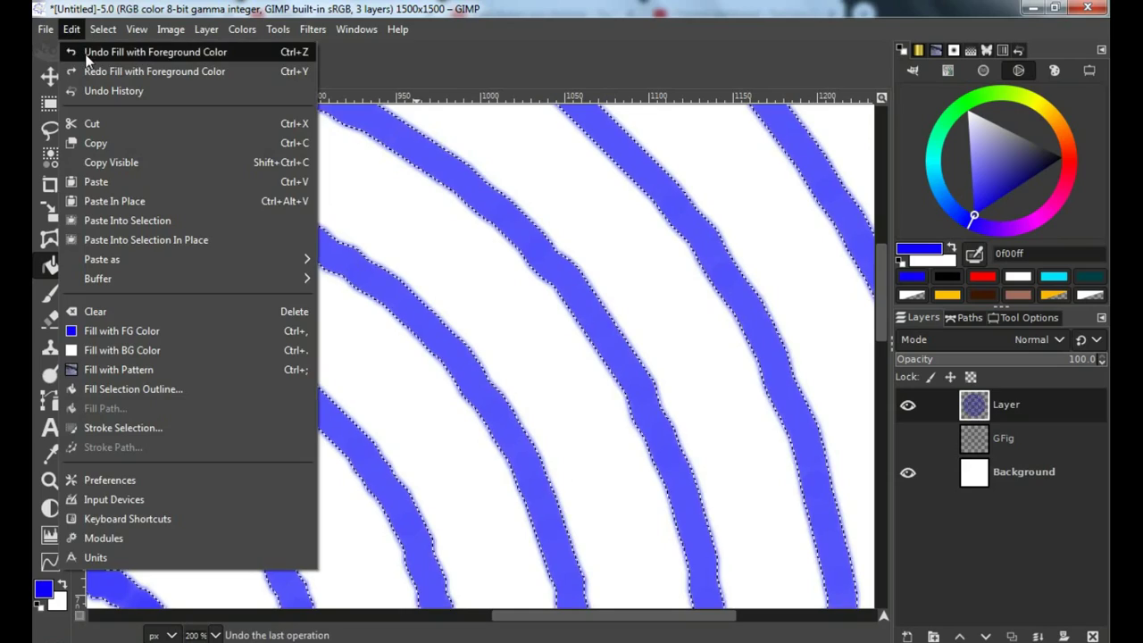
{"action": "left_click", "coordinate": [82, 53]}
{"action": "left_click", "coordinate": [72, 29]}
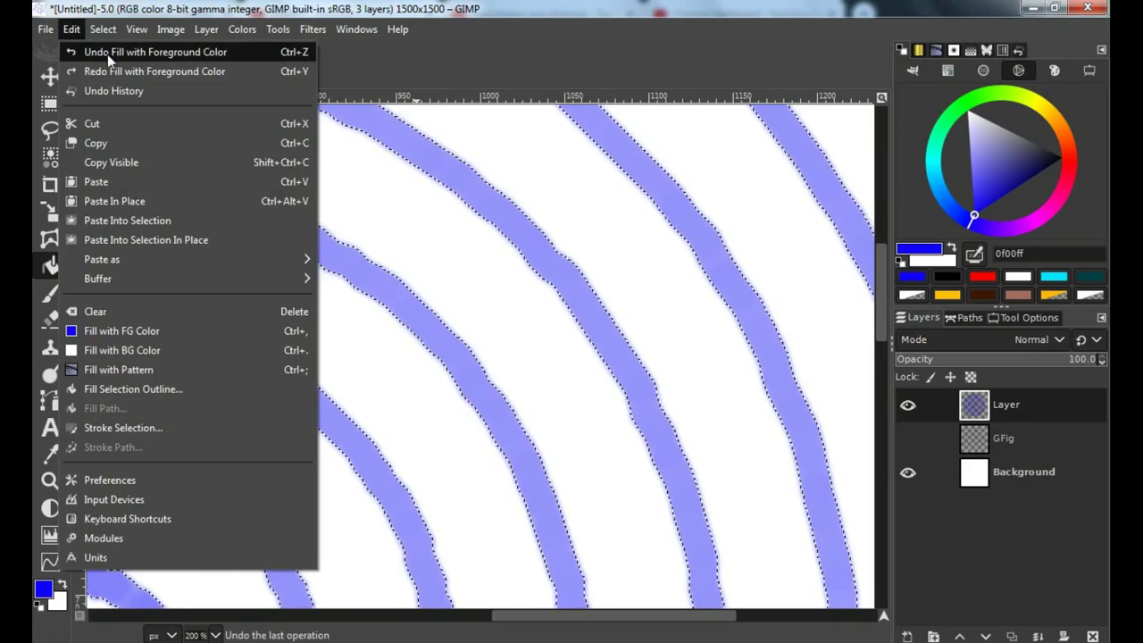
{"action": "left_click", "coordinate": [107, 54]}
{"action": "scroll", "coordinate": [351, 348], "scroll_direction": "down", "scroll_amount": 4, "text": "ctrl"}
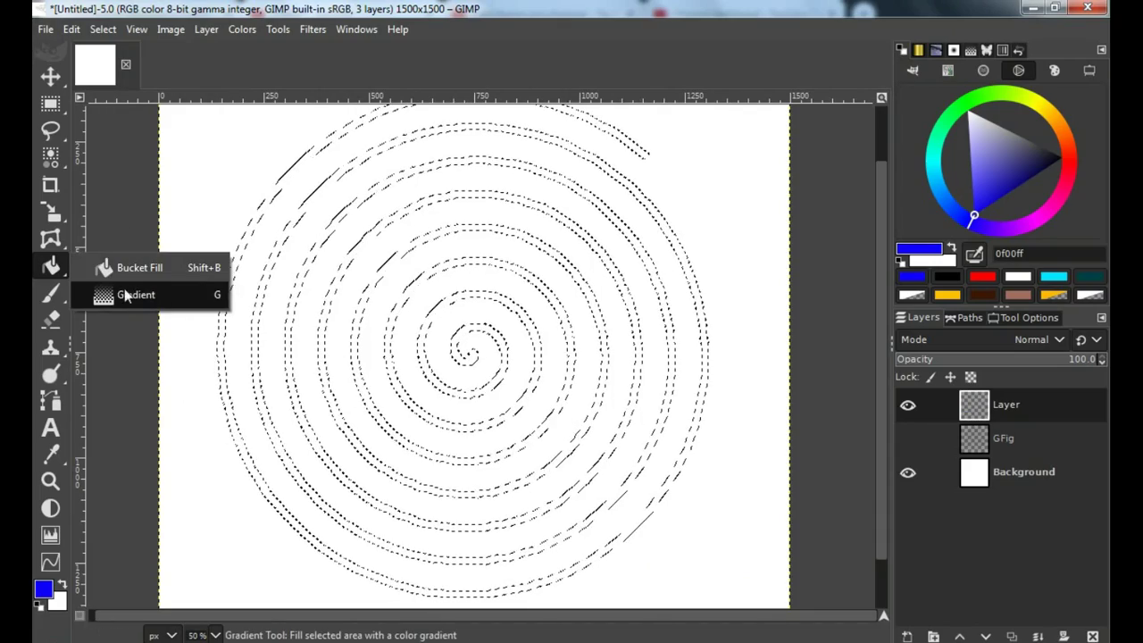
Switch to the Gradient tool and choose the Full saturation spectrum gradient in Tool Options
{"action": "left_click", "coordinate": [136, 295]}
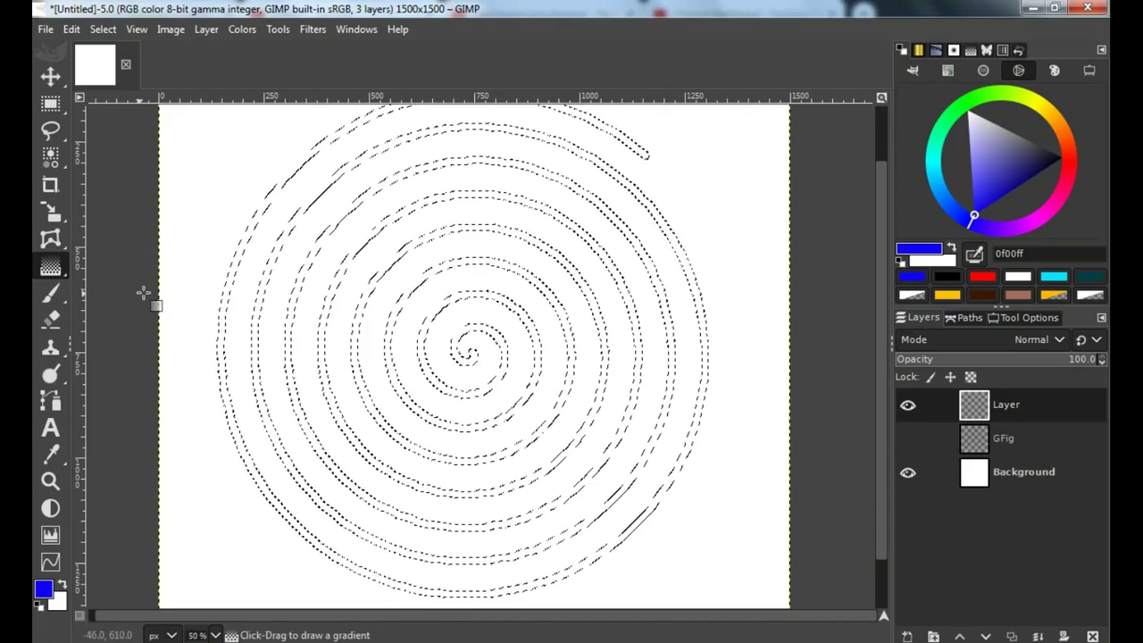
{"action": "left_click", "coordinate": [1005, 320]}
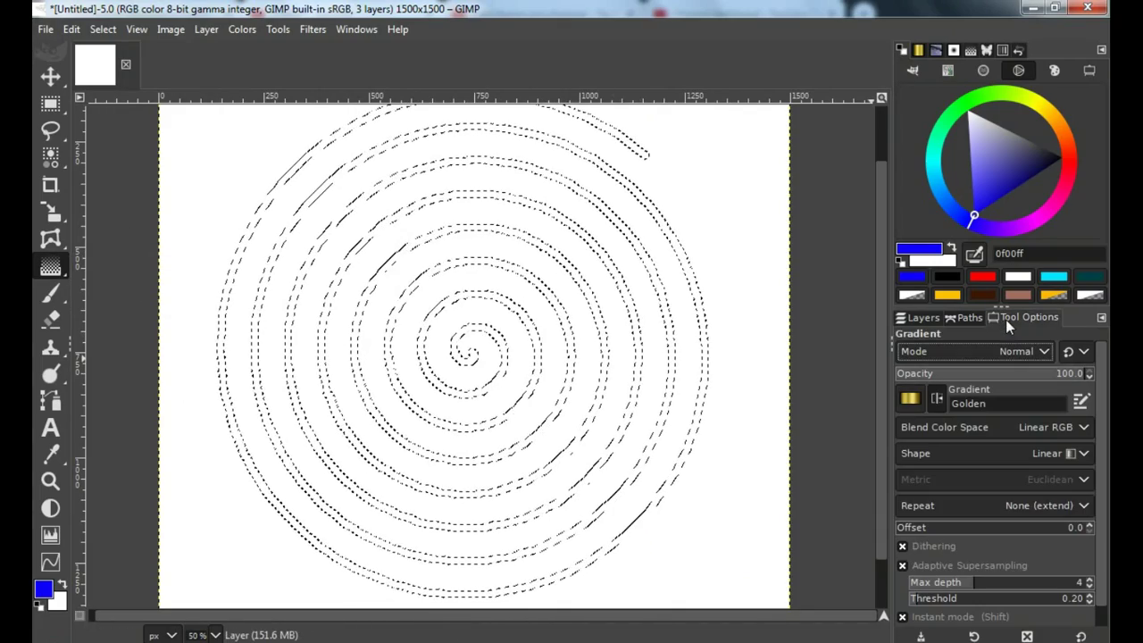
{"action": "left_click", "coordinate": [909, 402]}
{"action": "scroll", "coordinate": [929, 319], "scroll_direction": "up", "scroll_amount": 2}
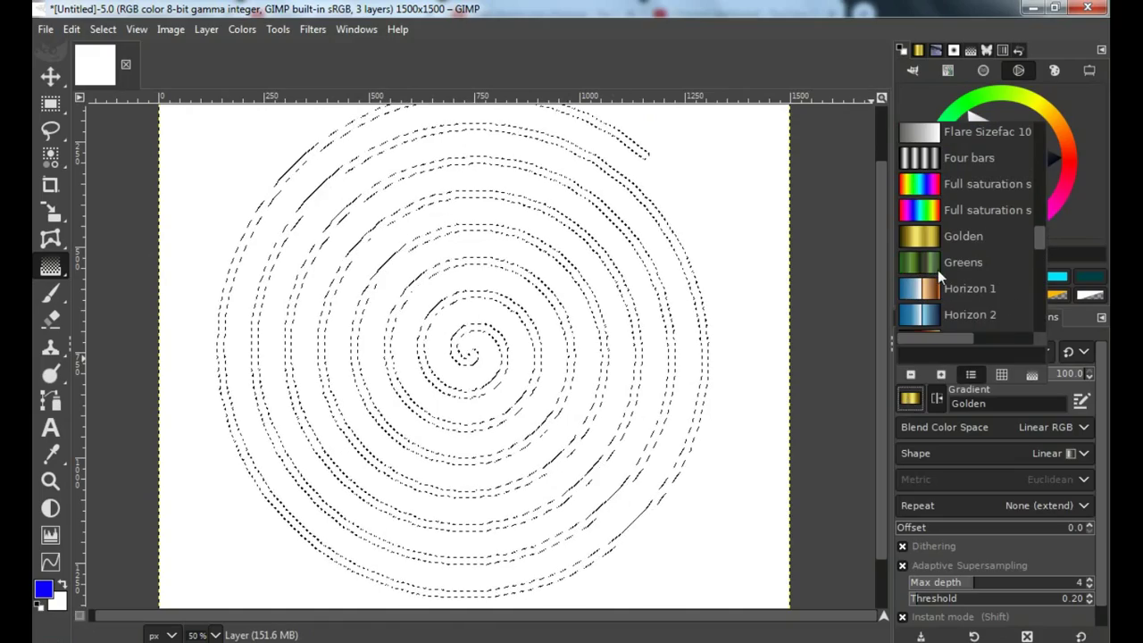
{"action": "left_click", "coordinate": [924, 184]}
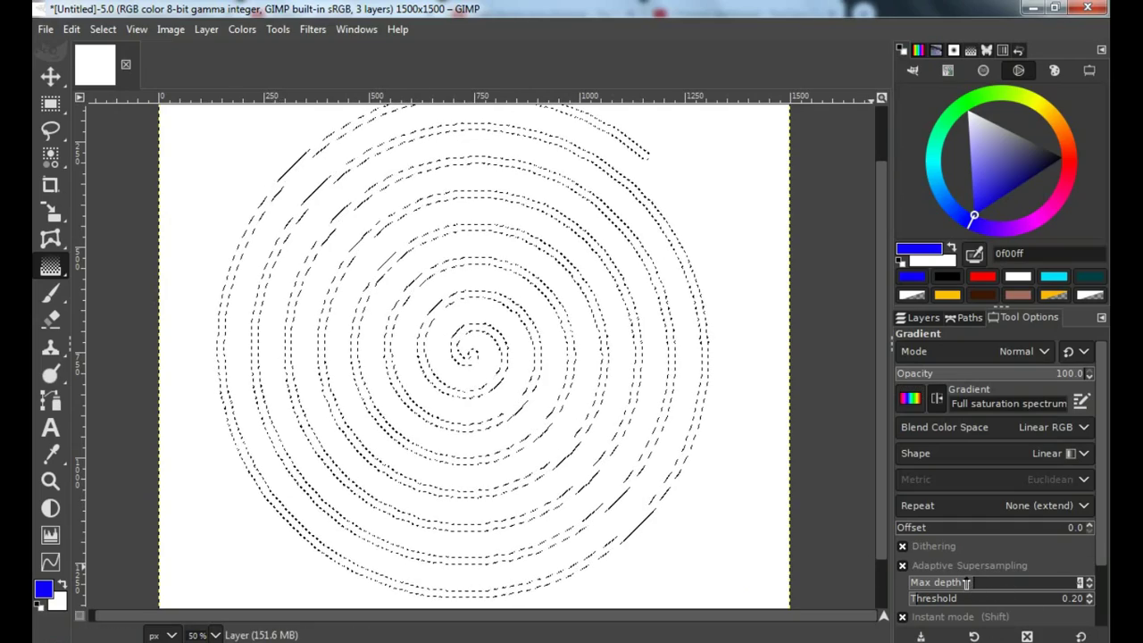
{"action": "type", "text": "3"}
Drag and commit rainbow gradients from lower left to the spiral's upper-right end
{"action": "left_click_drag", "start_coordinate": [260, 493], "coordinate": [302, 449]}
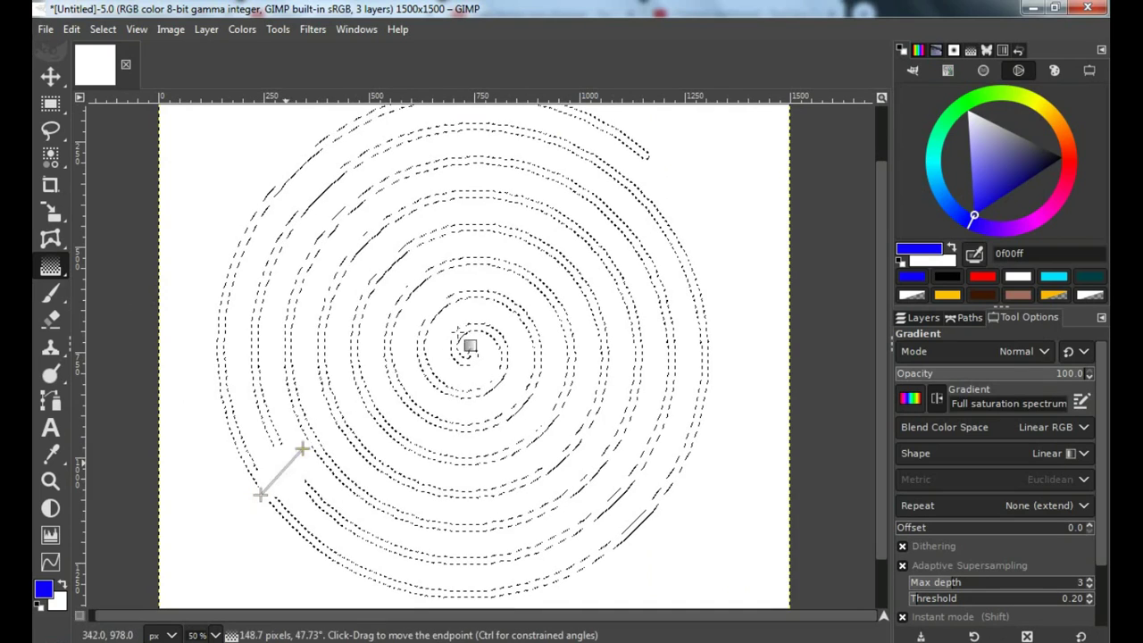
{"action": "left_click_drag", "start_coordinate": [459, 332], "coordinate": [611, 168]}
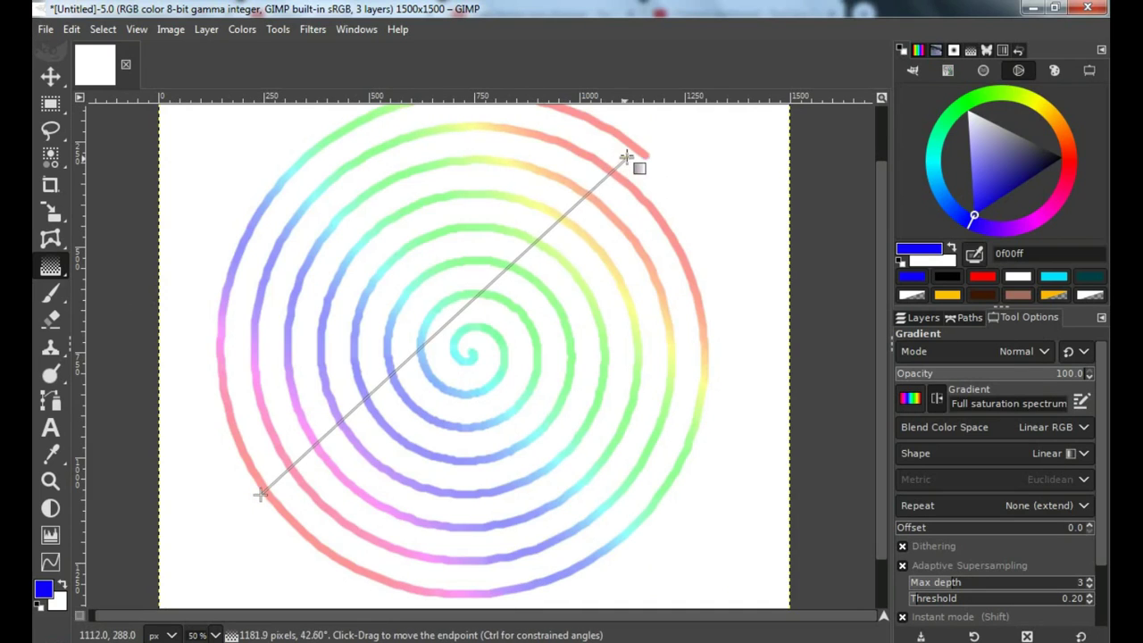
{"action": "key", "text": "Return"}
{"action": "left_click_drag", "start_coordinate": [256, 495], "coordinate": [614, 198]}
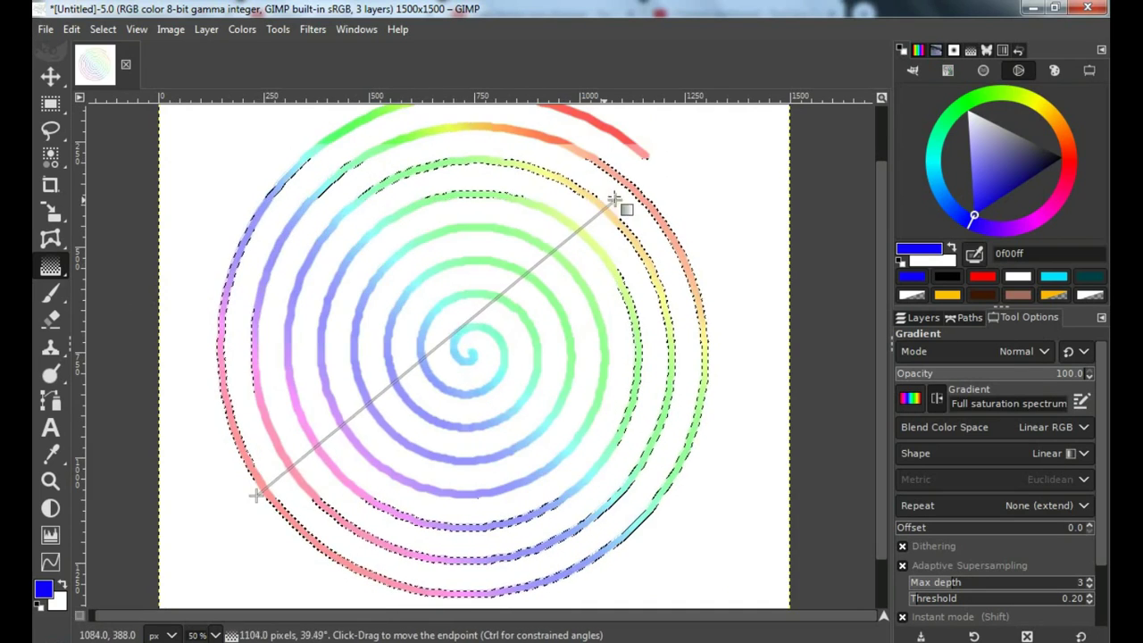
{"action": "key", "text": "Return"}
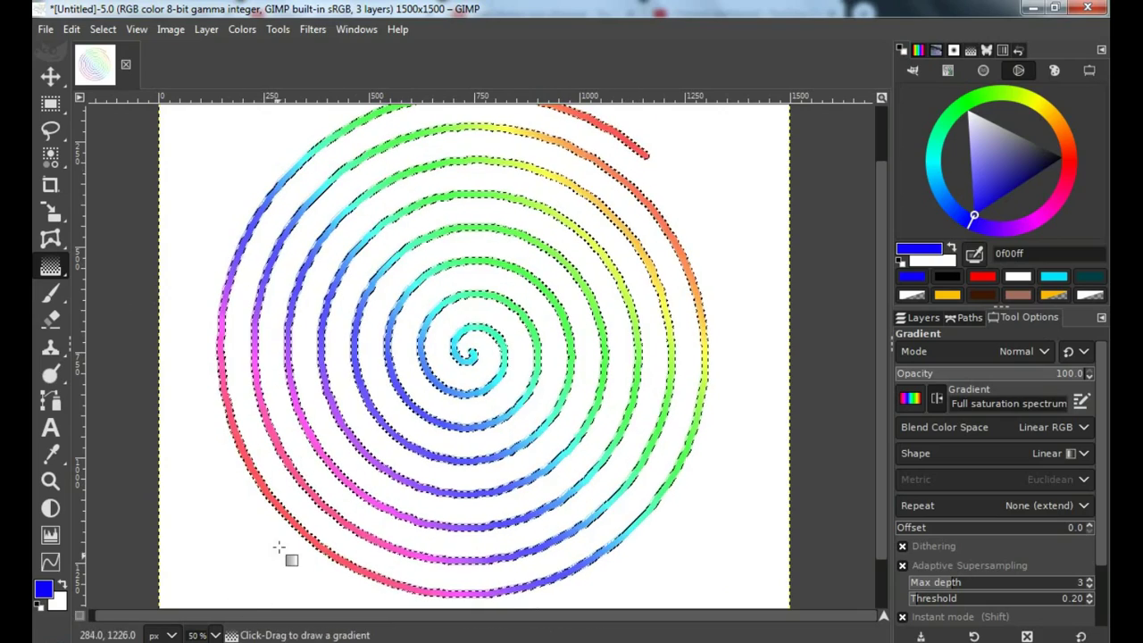
Redraw the diagonal rainbow gradient several more times until the spiral colouring looks right
{"action": "mouse_move", "coordinate": [280, 516]}
{"action": "left_mouse_down"}
{"action": "mouse_move", "coordinate": [540, 299]}
{"action": "mouse_move", "coordinate": [625, 189]}
{"action": "left_mouse_up"}
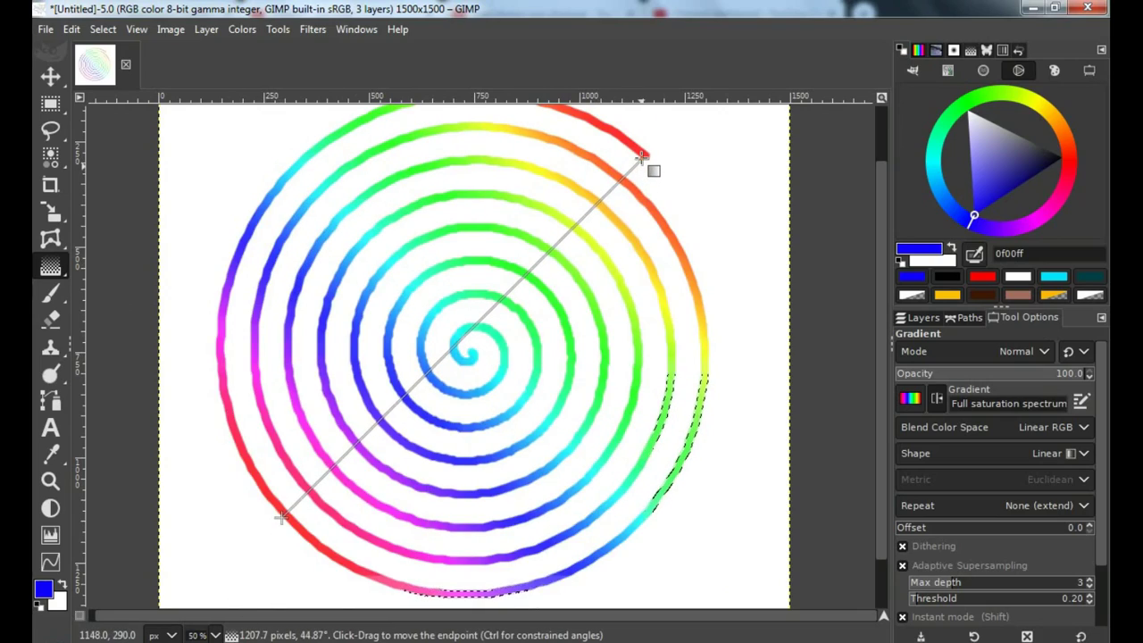
{"action": "key", "text": "Return"}
{"action": "left_click_drag", "start_coordinate": [286, 525], "coordinate": [661, 163]}
{"action": "key", "text": "Return"}
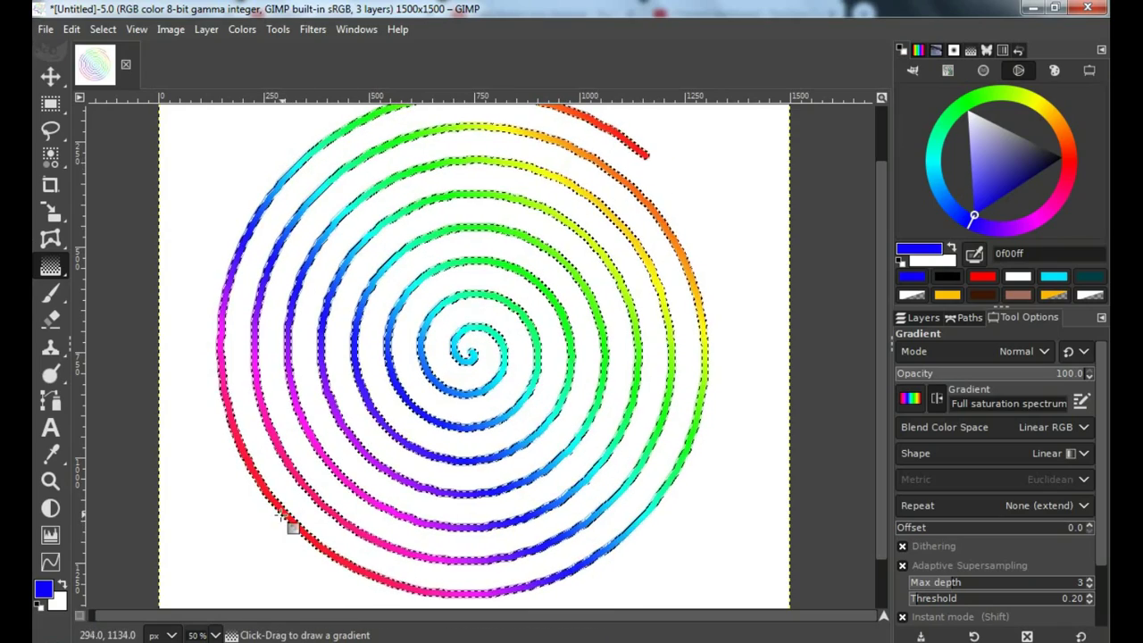
{"action": "left_click_drag", "start_coordinate": [280, 519], "coordinate": [650, 134]}
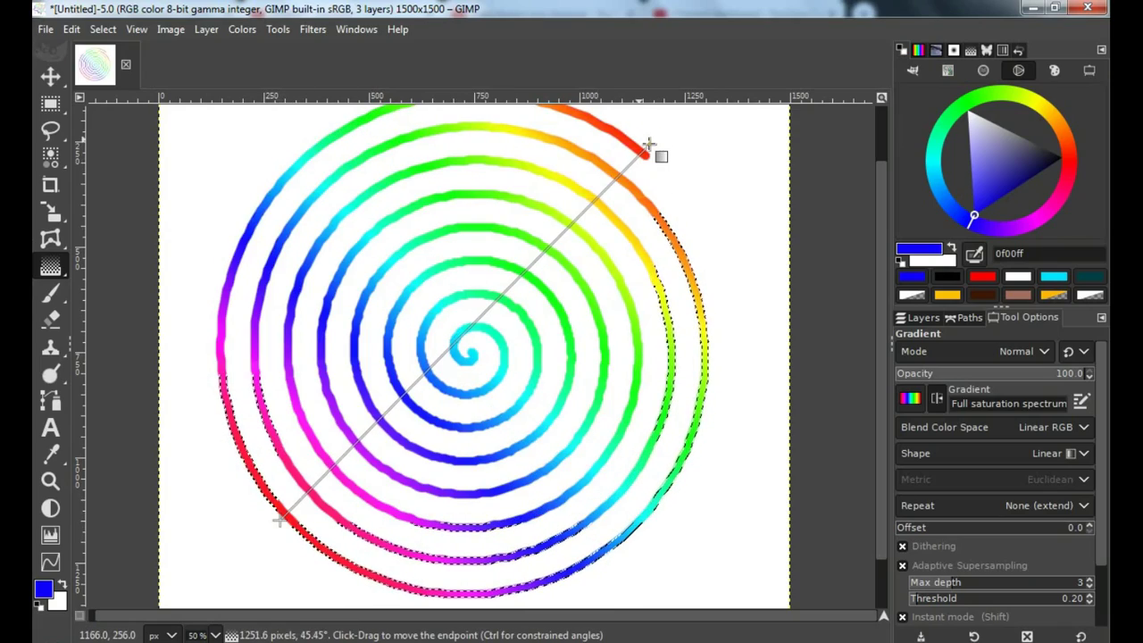
{"action": "key", "text": "Return"}
{"action": "scroll", "coordinate": [451, 425], "scroll_direction": "up", "scroll_amount": 2}
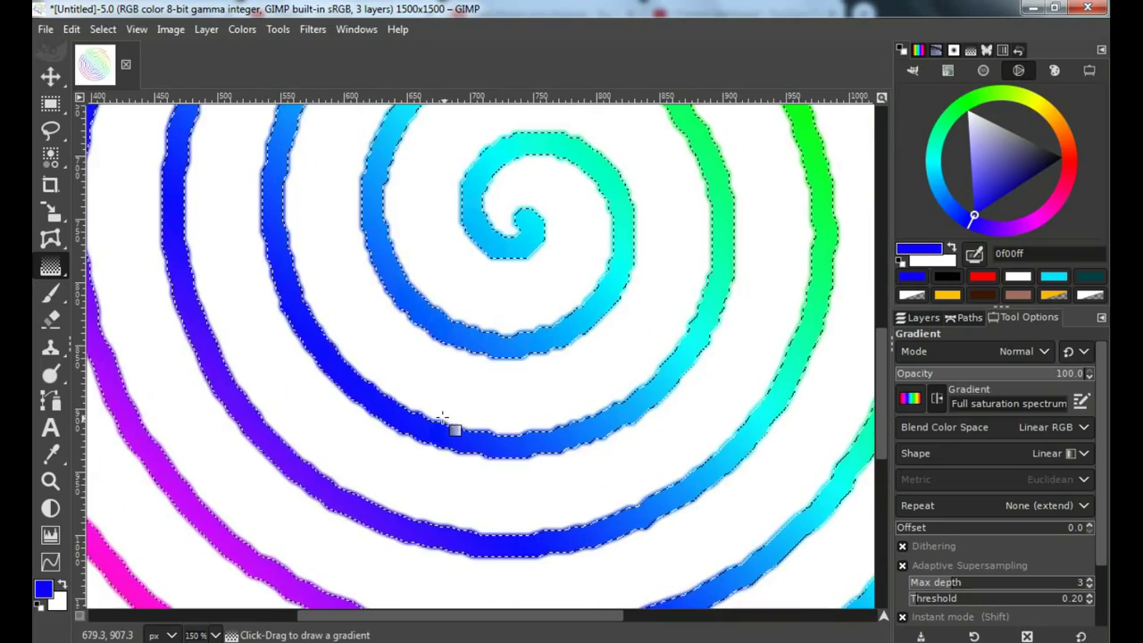
{"action": "scroll", "coordinate": [518, 365], "scroll_direction": "down", "scroll_amount": 1}
{"action": "scroll", "coordinate": [505, 363], "scroll_direction": "down", "scroll_amount": 2}
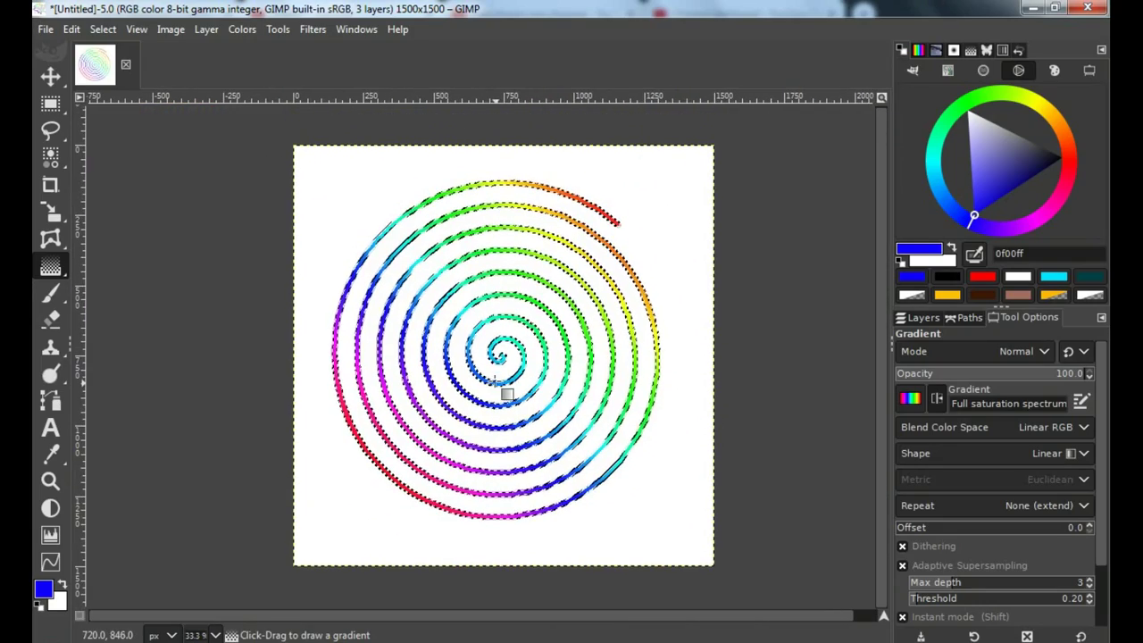
{"action": "left_click", "coordinate": [103, 29]}
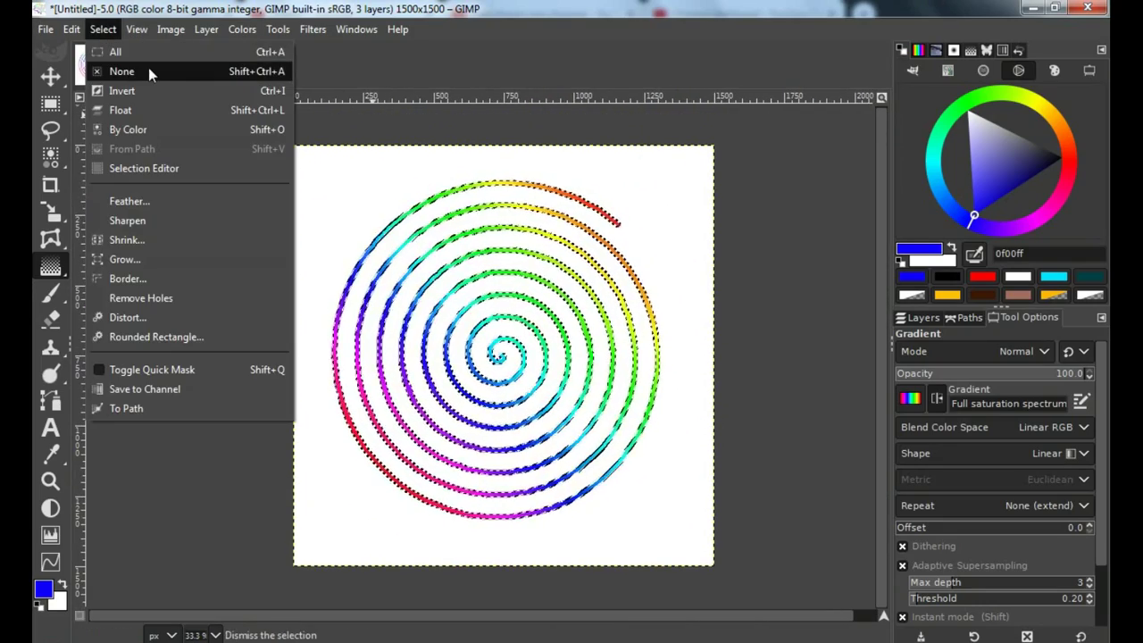
Clear the selection and make the Background layer active
{"action": "left_click", "coordinate": [149, 70]}
{"action": "scroll", "coordinate": [482, 371], "scroll_direction": "up", "scroll_amount": 1}
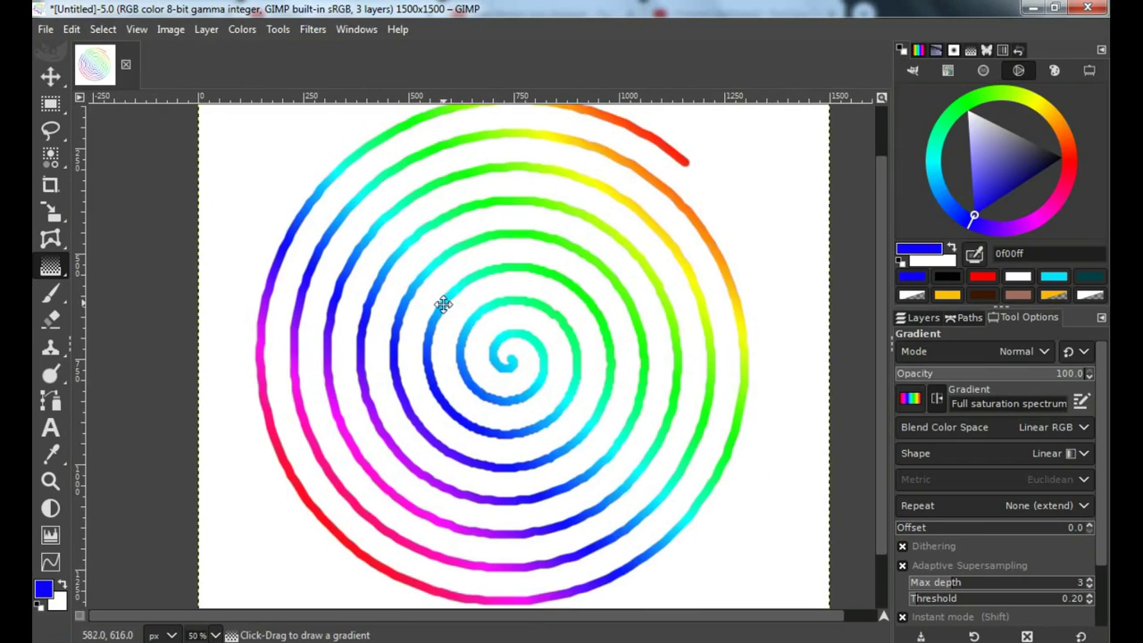
{"action": "left_click", "coordinate": [919, 316]}
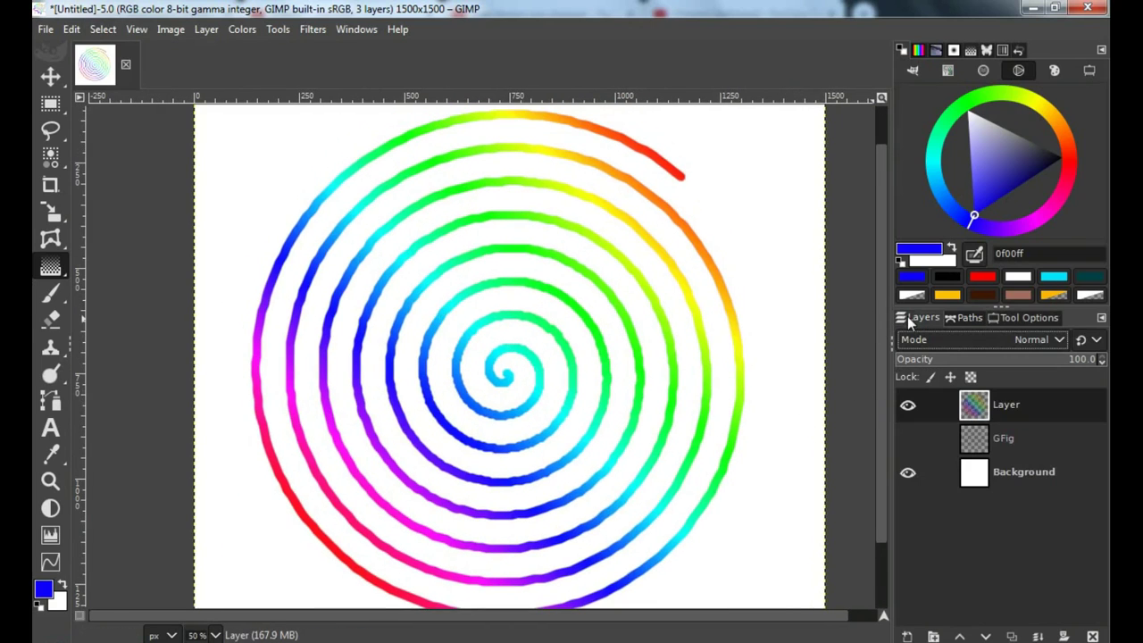
{"action": "left_click", "coordinate": [982, 482]}
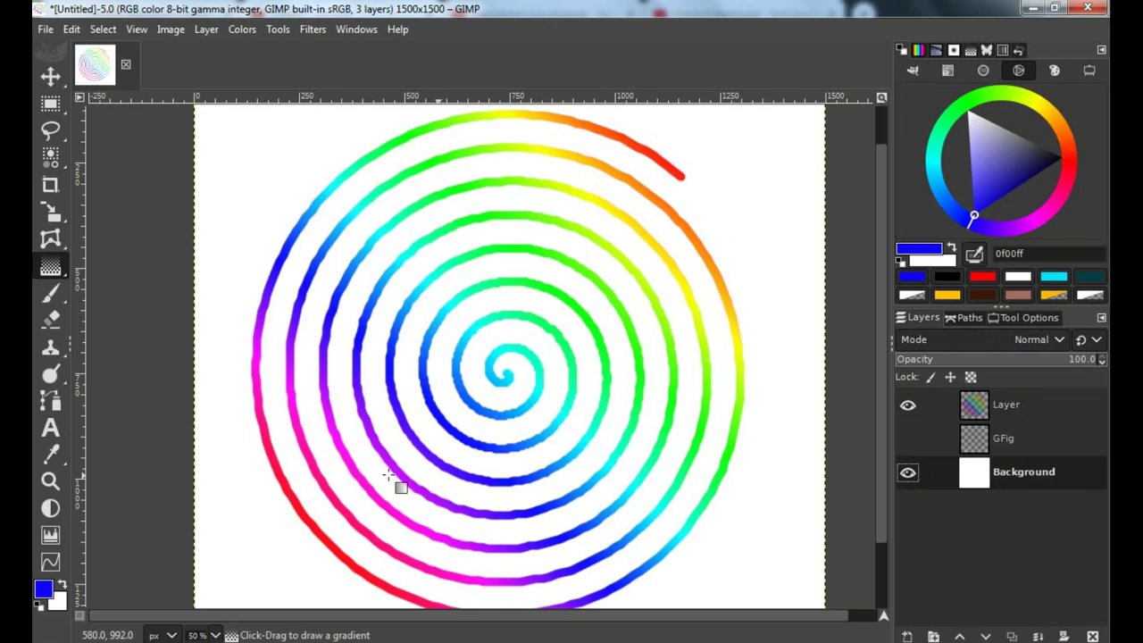
Set the foreground to black and bucket-fill the white background with it
{"action": "left_click", "coordinate": [948, 279]}
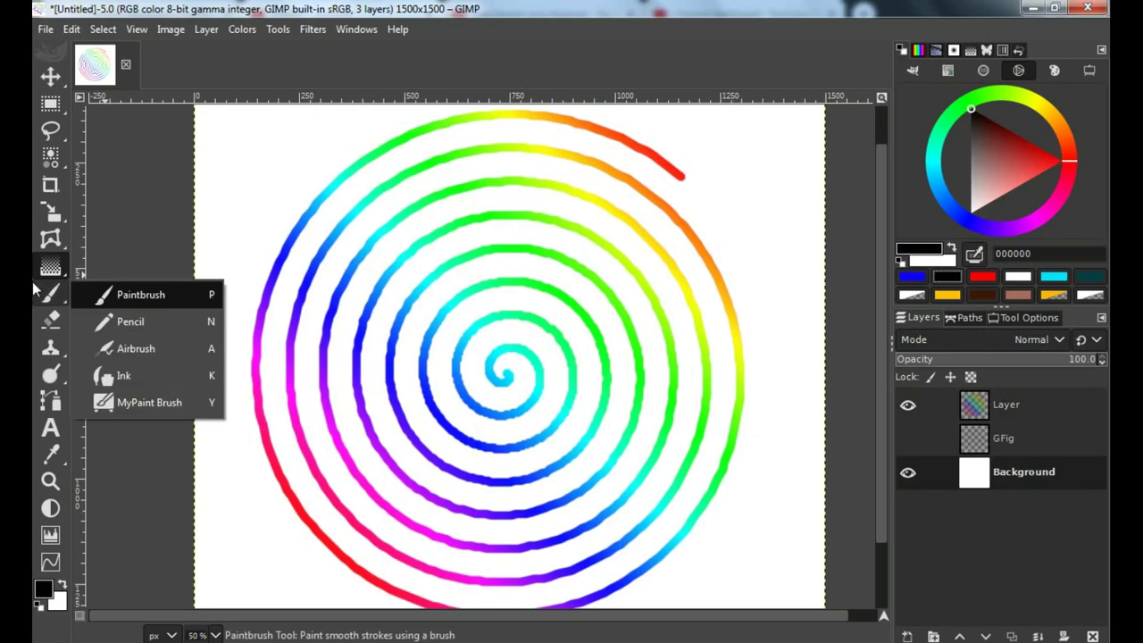
{"action": "left_click", "coordinate": [129, 263]}
{"action": "left_click", "coordinate": [233, 196]}
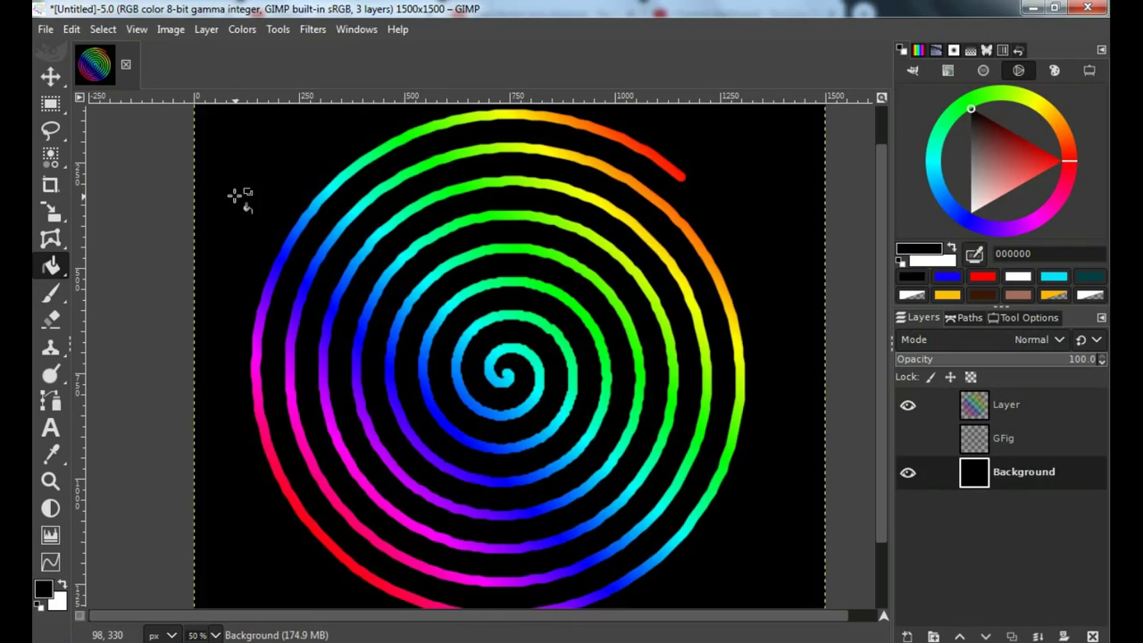
{"action": "scroll", "coordinate": [380, 312], "scroll_direction": "down", "scroll_amount": 1}
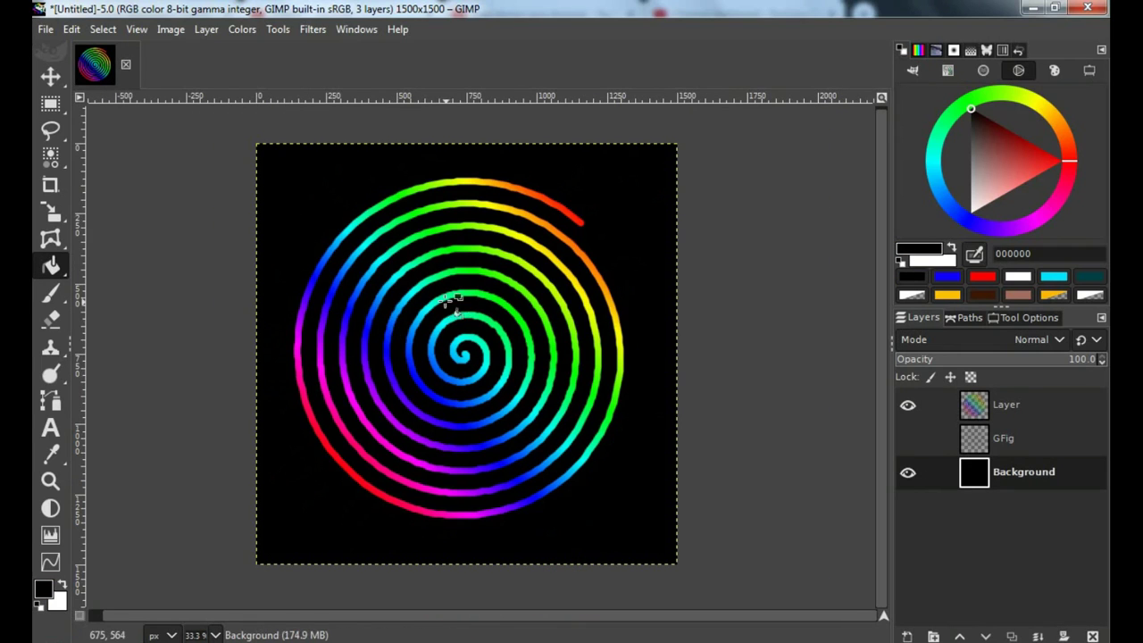
{"action": "mouse_move", "coordinate": [453, 302]}
{"action": "left_mouse_down"}
{"action": "mouse_move", "coordinate": [510, 305]}
{"action": "mouse_move", "coordinate": [480, 305]}
{"action": "left_mouse_up"}
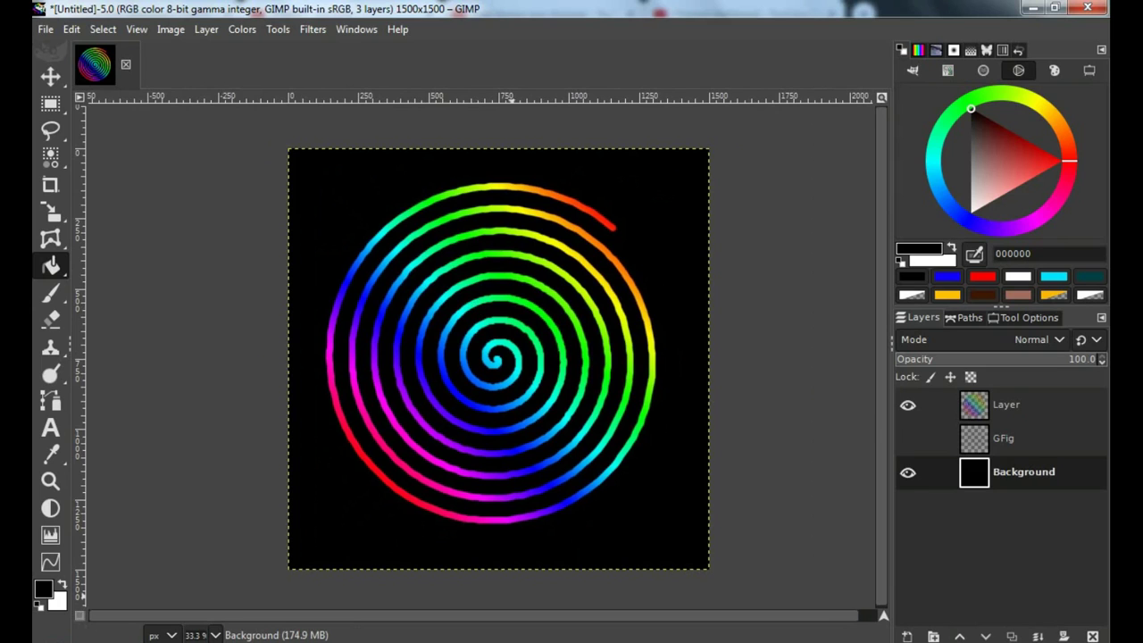
Toggle the Background layer's visibility to compare the spiral with and without black
{"action": "left_click", "coordinate": [908, 475]}
{"action": "left_click", "coordinate": [907, 474]}
{"action": "left_click", "coordinate": [902, 476]}
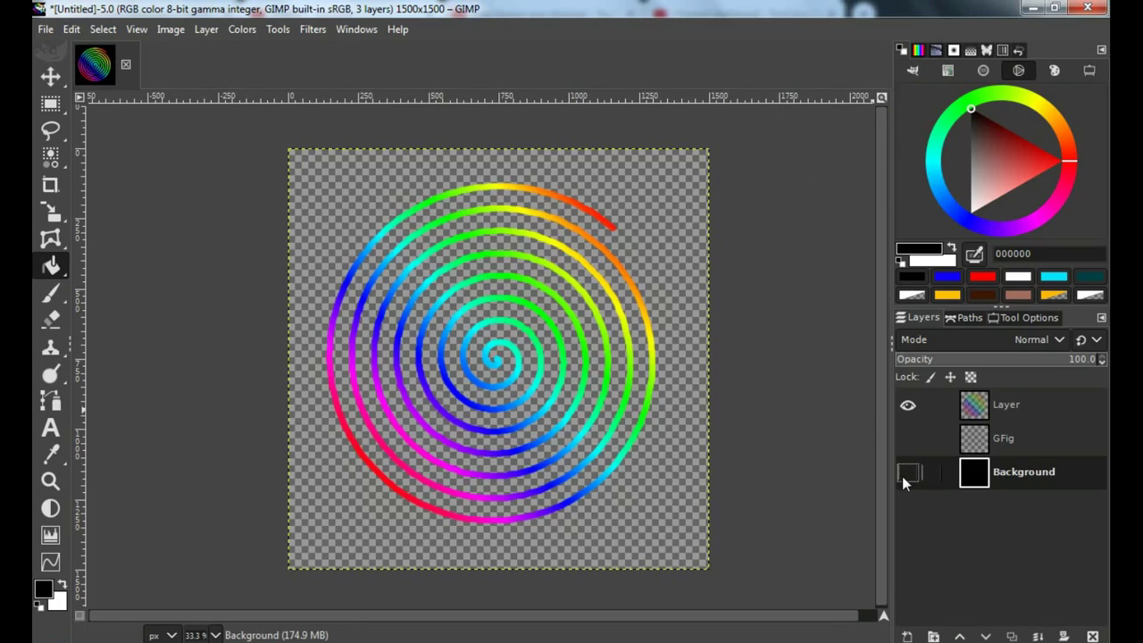
{"action": "left_click", "coordinate": [906, 473]}
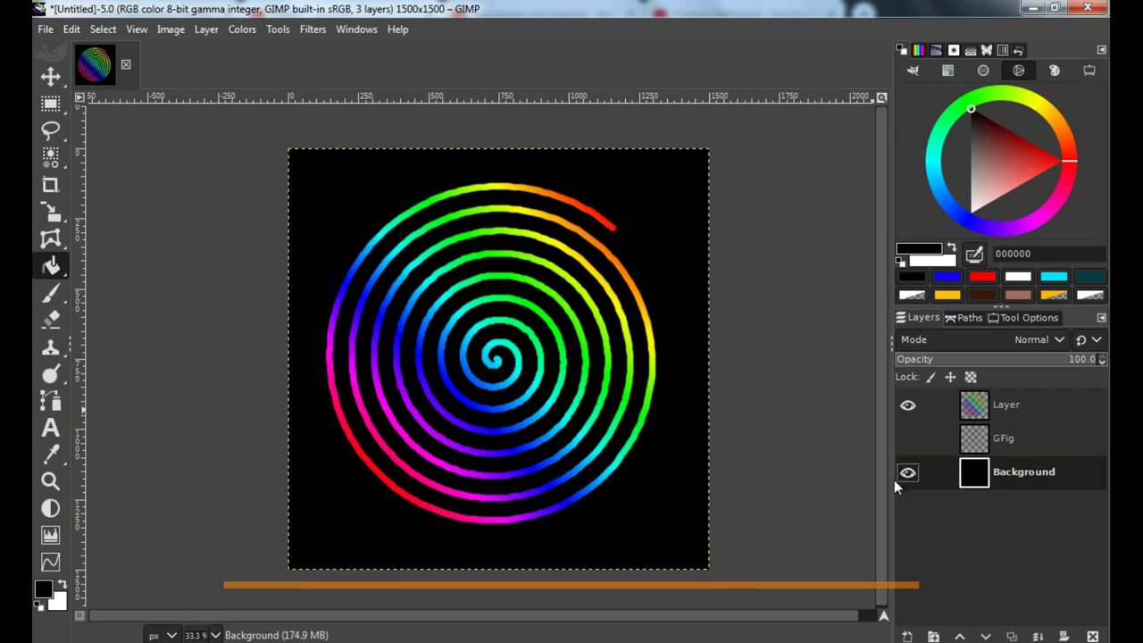